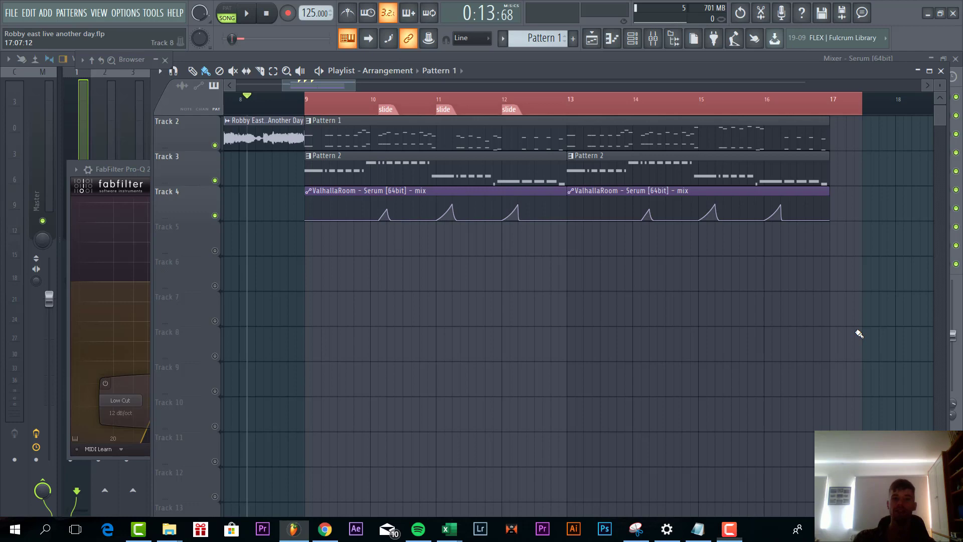
# Start the arrangement playing from the song
pyautogui.press('space')
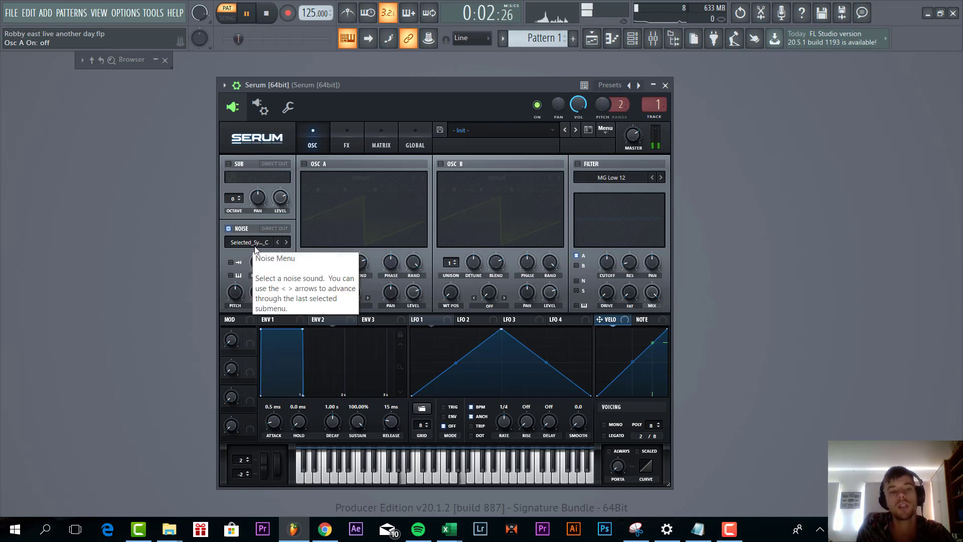
# Turn on keytracking and One Shot for Serum's noise oscillator
pyautogui.click(230, 276)
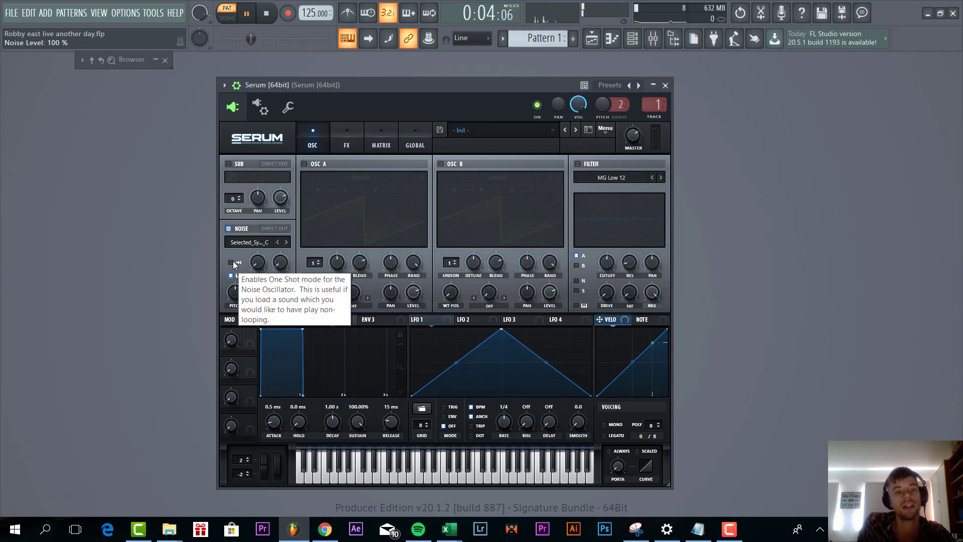
pyautogui.click(231, 263)
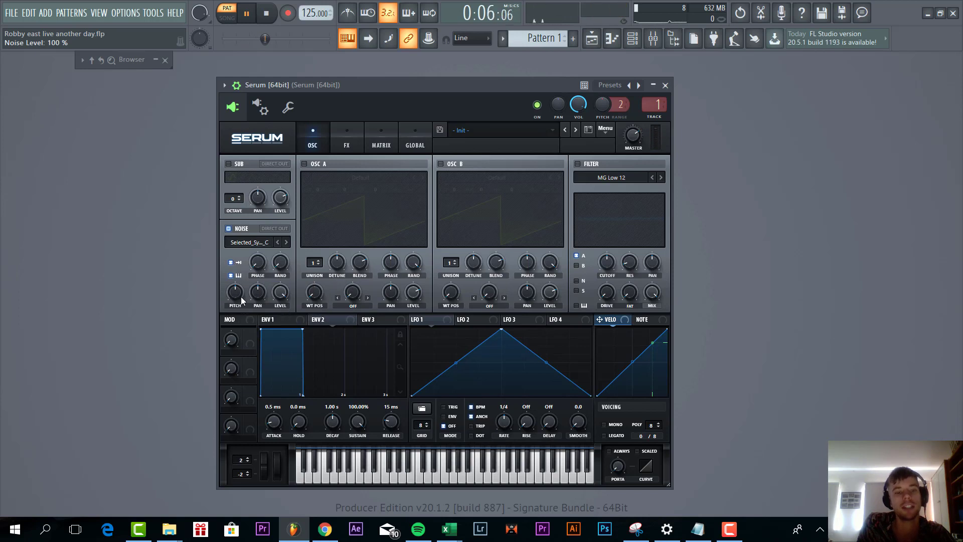
pyautogui.moveTo(243, 287)
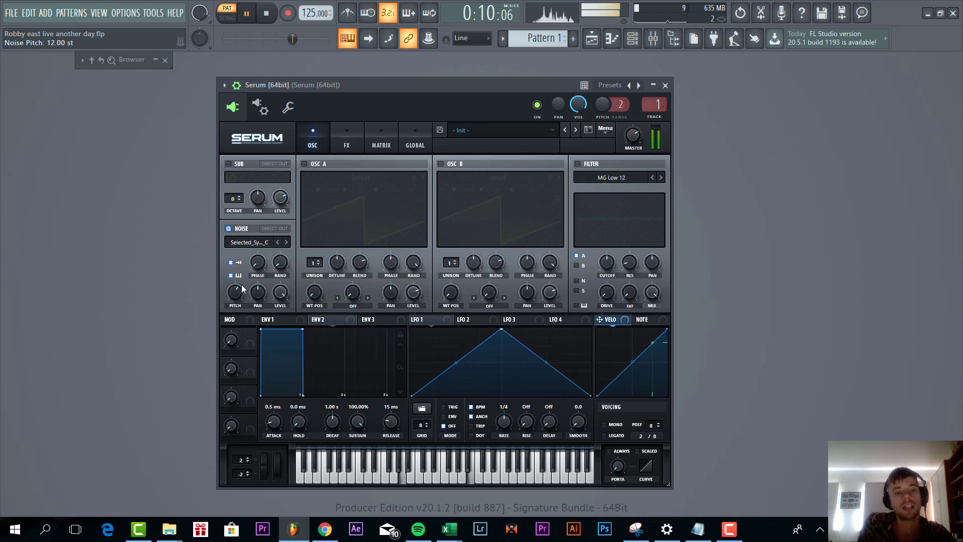
# Give ENV1 a pluck shape: 12 ms hold, 290 ms decay, -34.1 dB sustain, 624 ms release
pyautogui.click(295, 321)
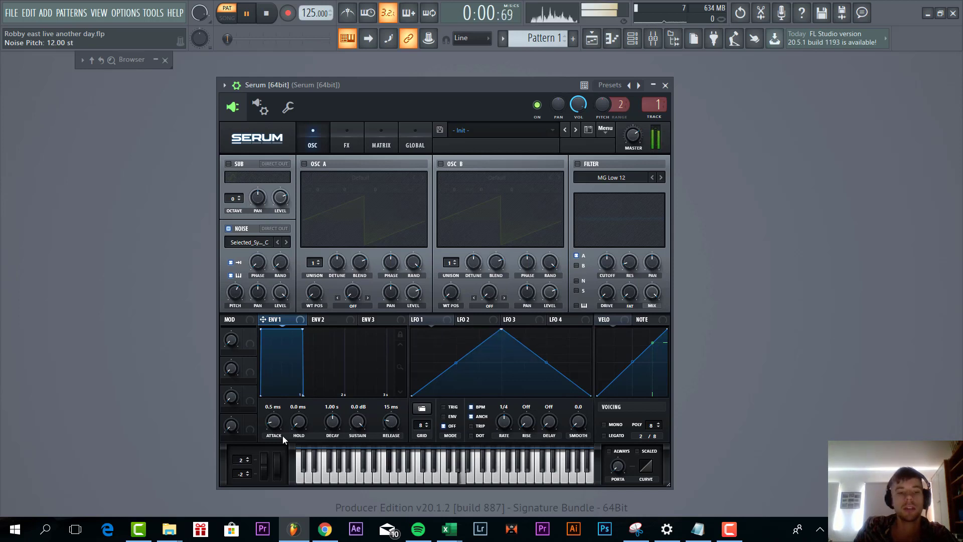
pyautogui.moveTo(304, 420); pyautogui.dragTo(311, 413)
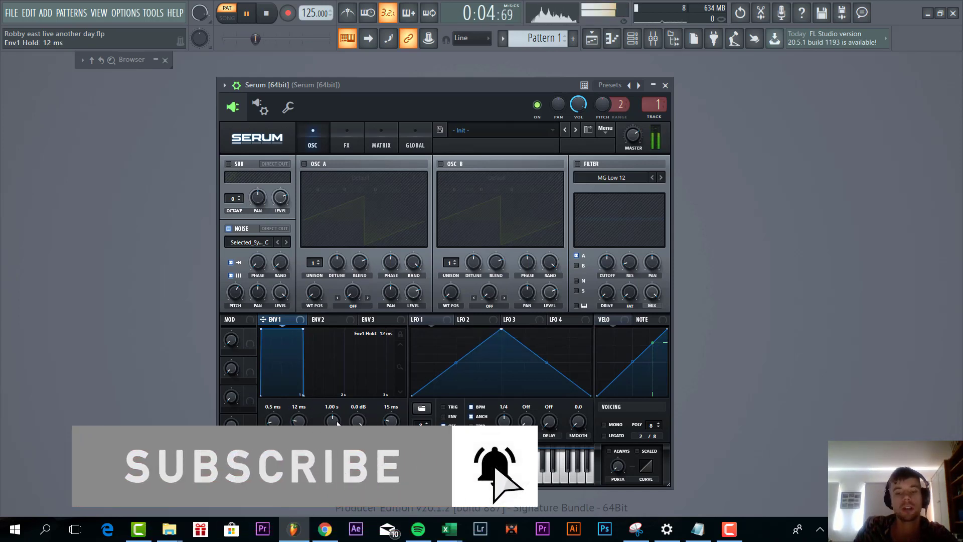
pyautogui.moveTo(332, 421); pyautogui.dragTo(329, 495)
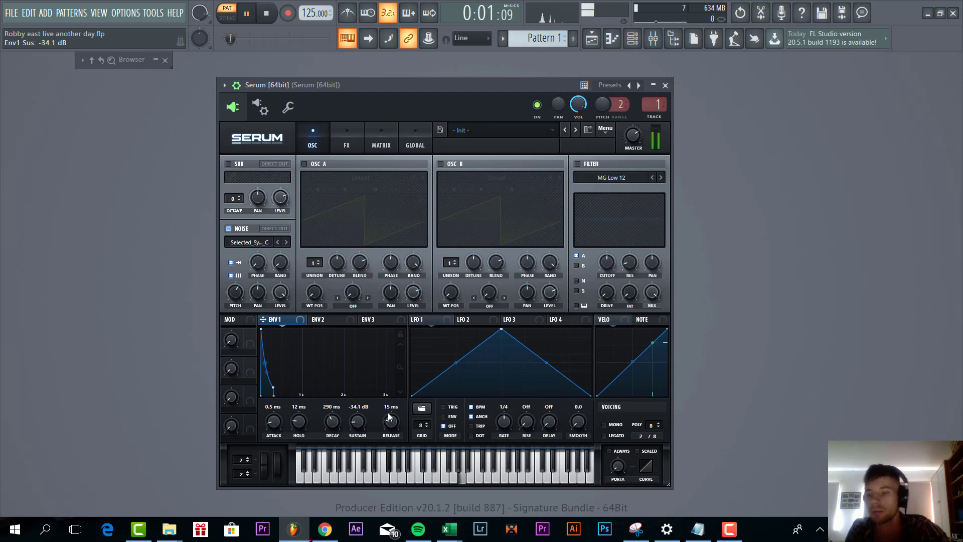
pyautogui.moveTo(389, 418); pyautogui.dragTo(387, 413)
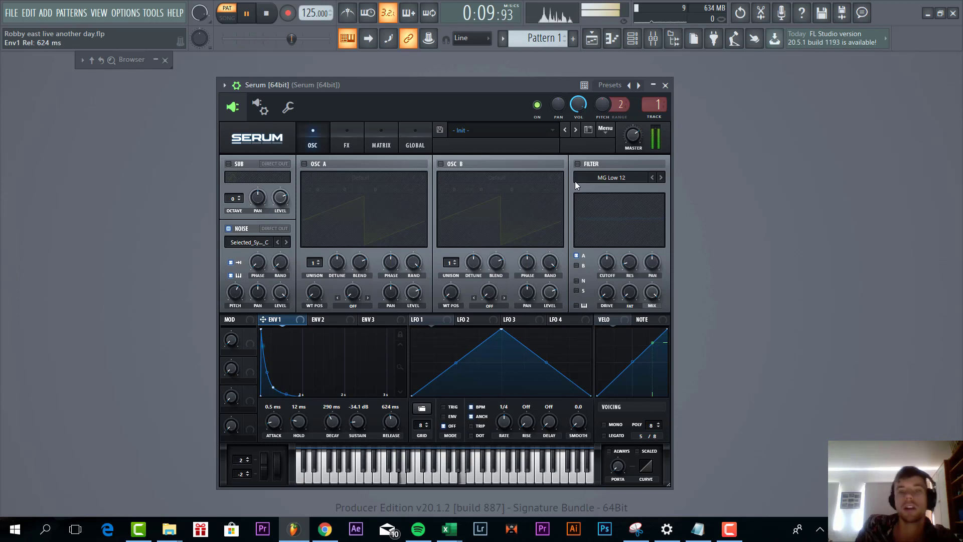
# Enable an MG Low 24 filter on N, S and B, cutoff about 1887 Hz modulated by ENV1
pyautogui.click(582, 164)
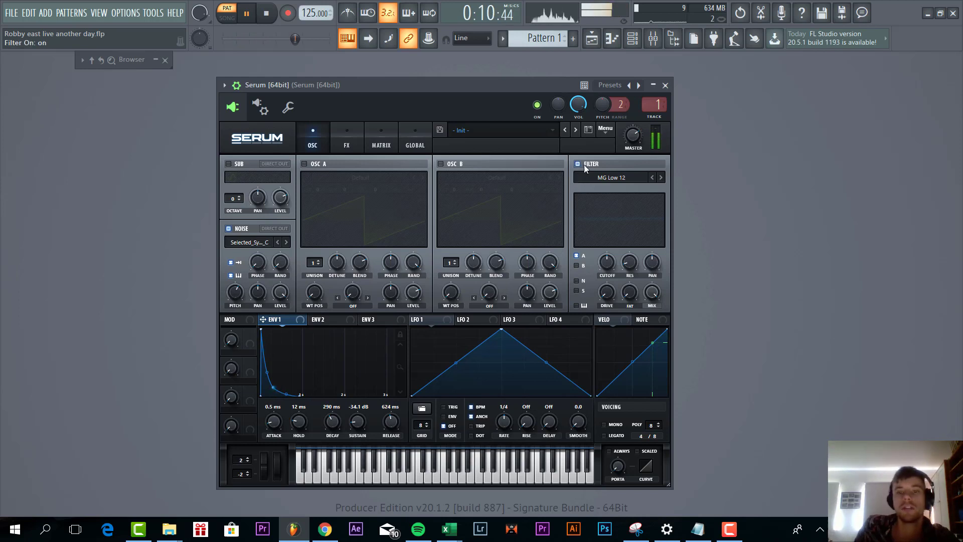
pyautogui.click(661, 178)
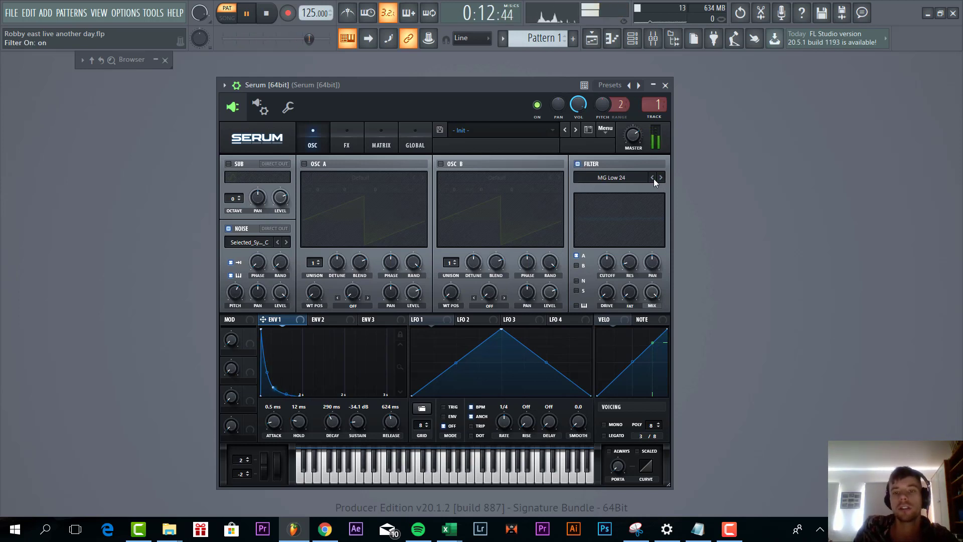
pyautogui.click(578, 280)
pyautogui.click(577, 290)
pyautogui.click(577, 266)
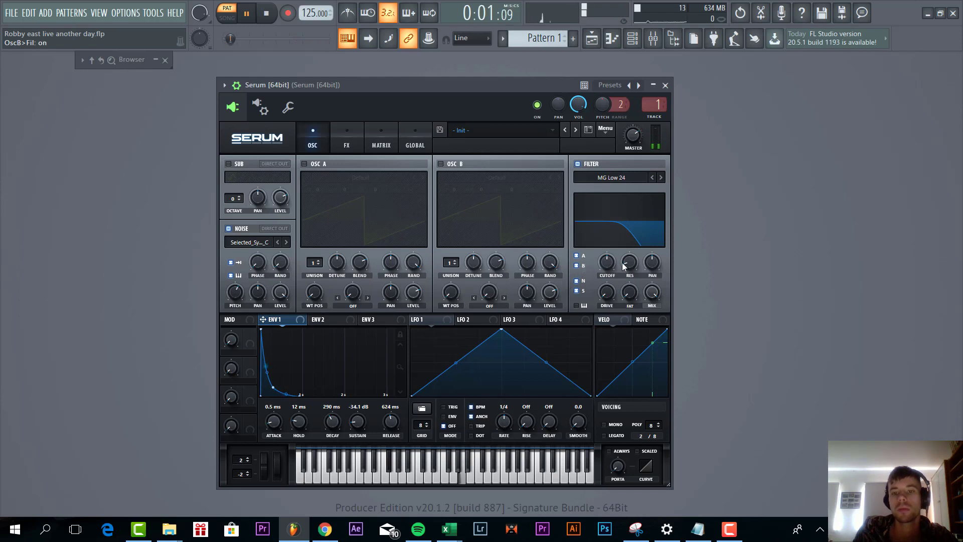
pyautogui.moveTo(607, 262)
pyautogui.mouseDown()
pyautogui.moveTo(619, 234)
pyautogui.moveTo(611, 245)
pyautogui.mouseUp()
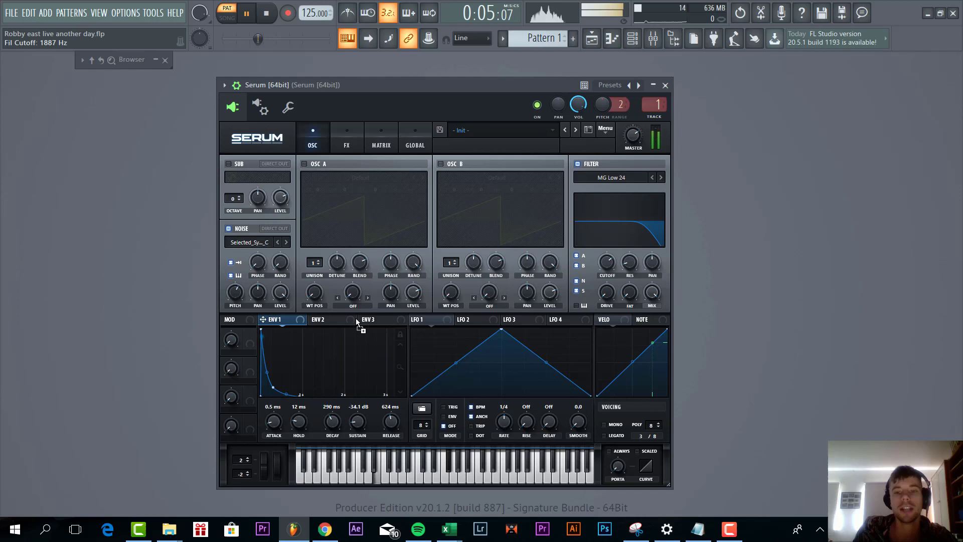
pyautogui.moveTo(356, 319); pyautogui.dragTo(606, 262)
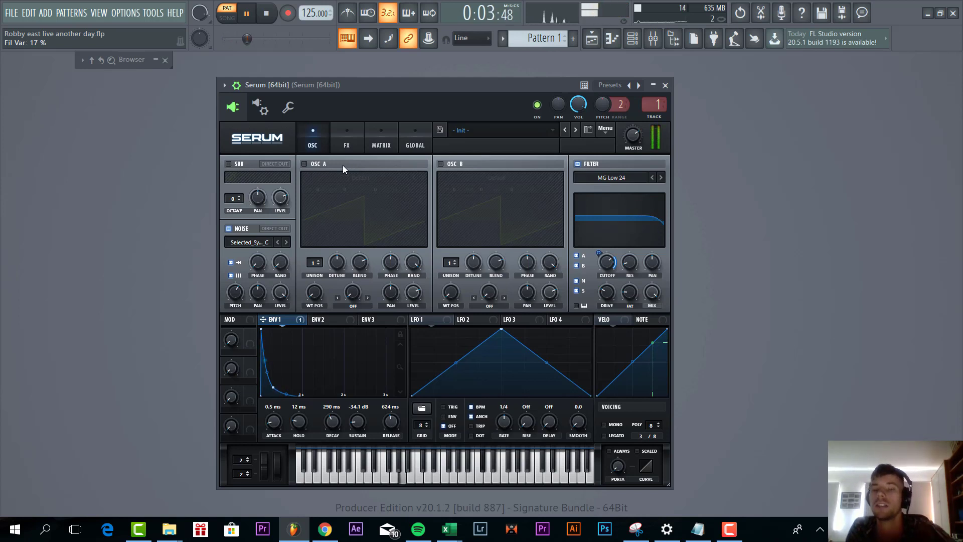
# Turn on Osc A with 16 unison voices, 0.38 detune and ENV1 modulating its level
pyautogui.click(304, 164)
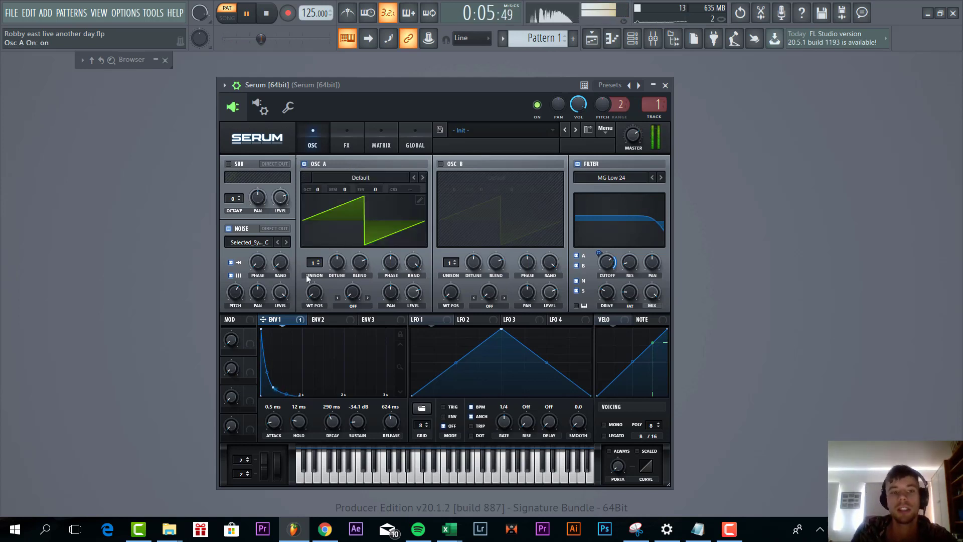
pyautogui.moveTo(312, 263); pyautogui.dragTo(318, 250)
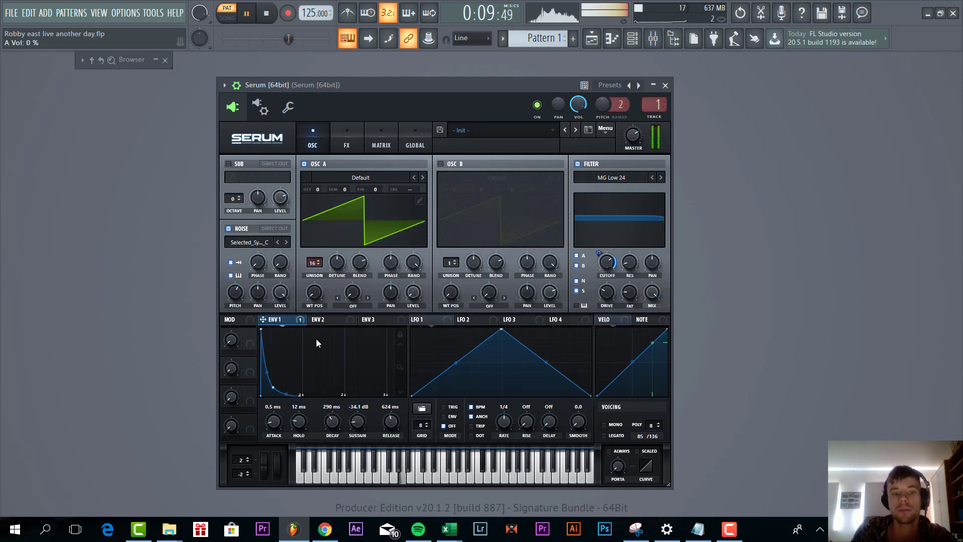
pyautogui.moveTo(282, 321); pyautogui.dragTo(394, 314)
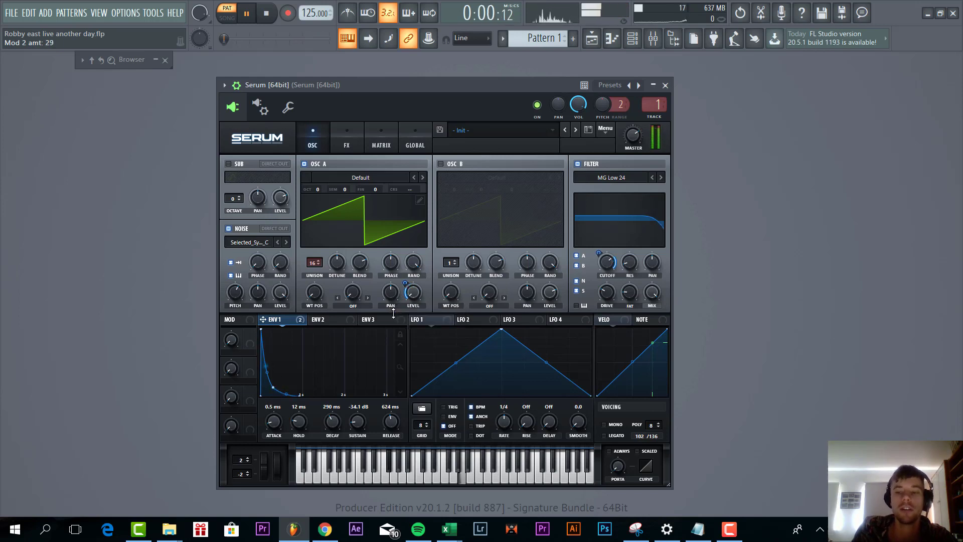
pyautogui.moveTo(337, 261); pyautogui.dragTo(336, 256)
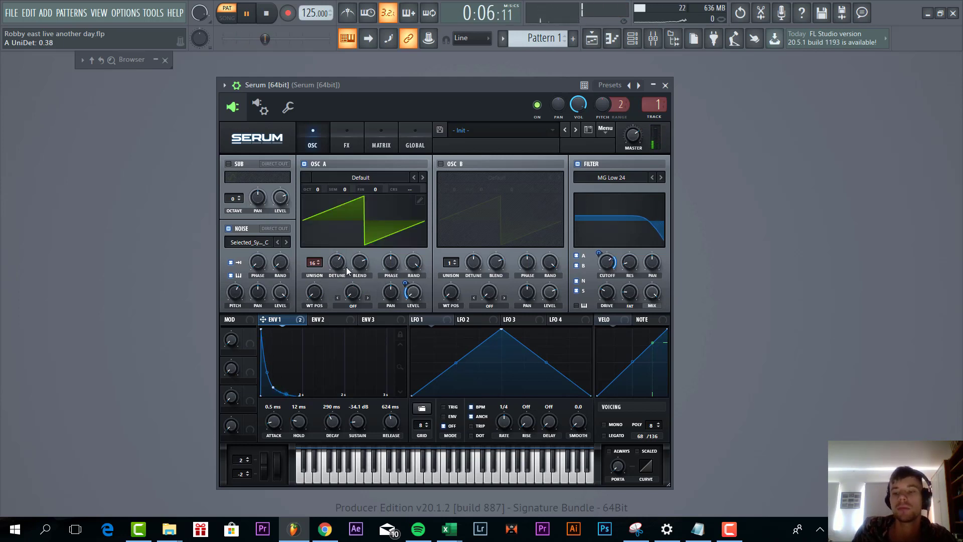
# Turn on Osc B with the BSOD_Square wavetable at -1 octave, level modulated by ENV1
pyautogui.click(440, 164)
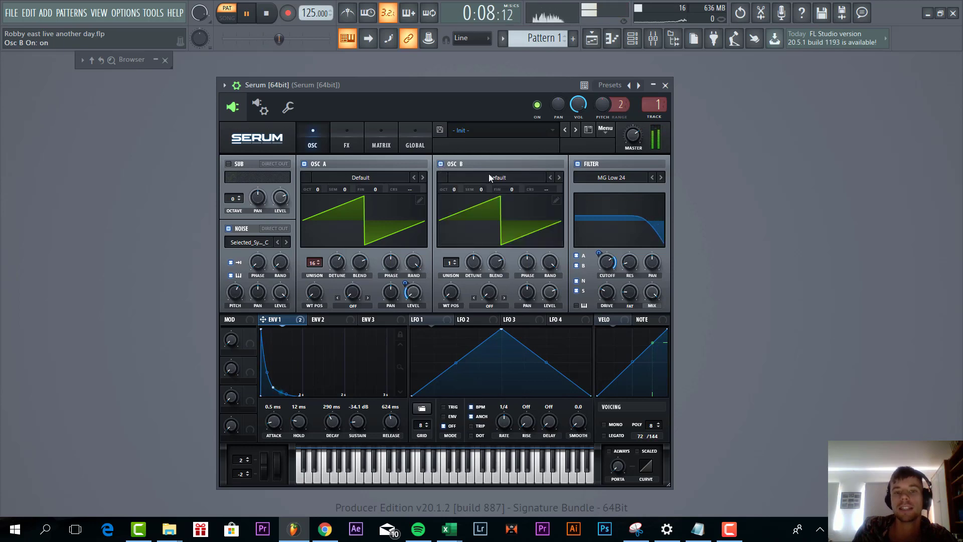
pyautogui.click(492, 179)
pyautogui.moveTo(504, 191)
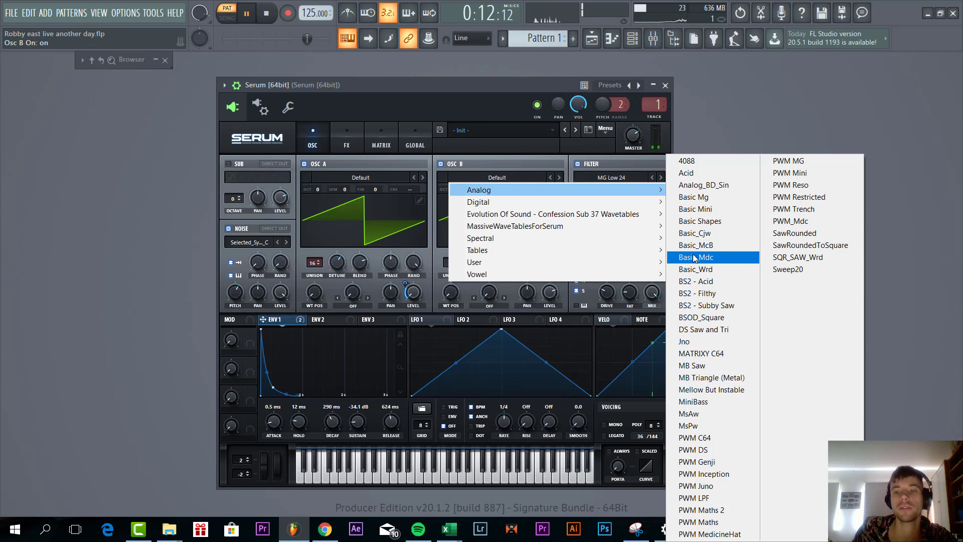
pyautogui.click(714, 318)
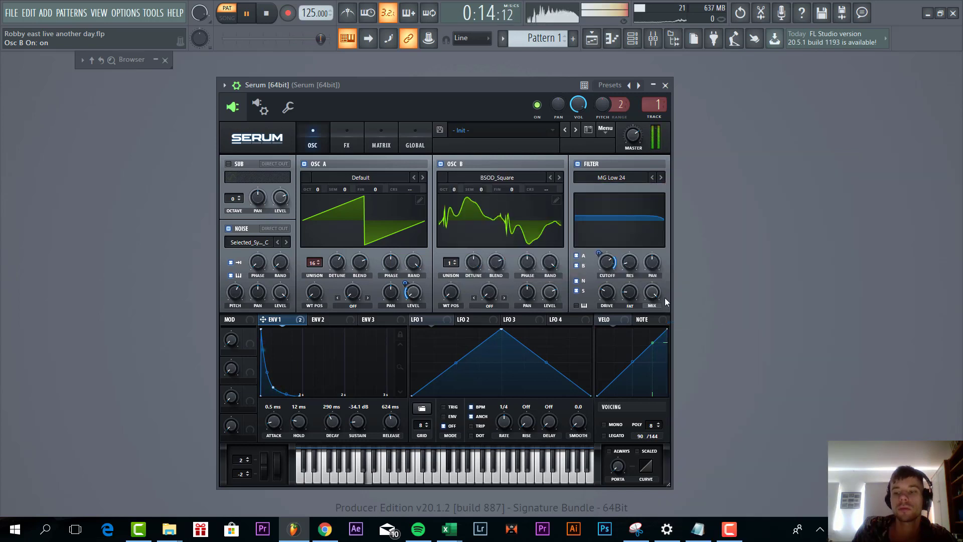
pyautogui.scroll(-1, 453, 189)
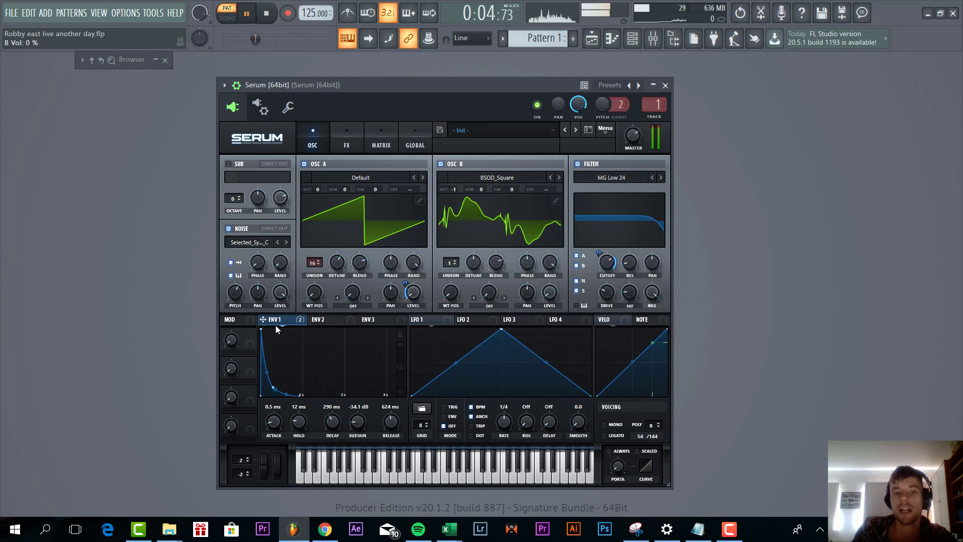
pyautogui.moveTo(540, 281); pyautogui.dragTo(534, 315)
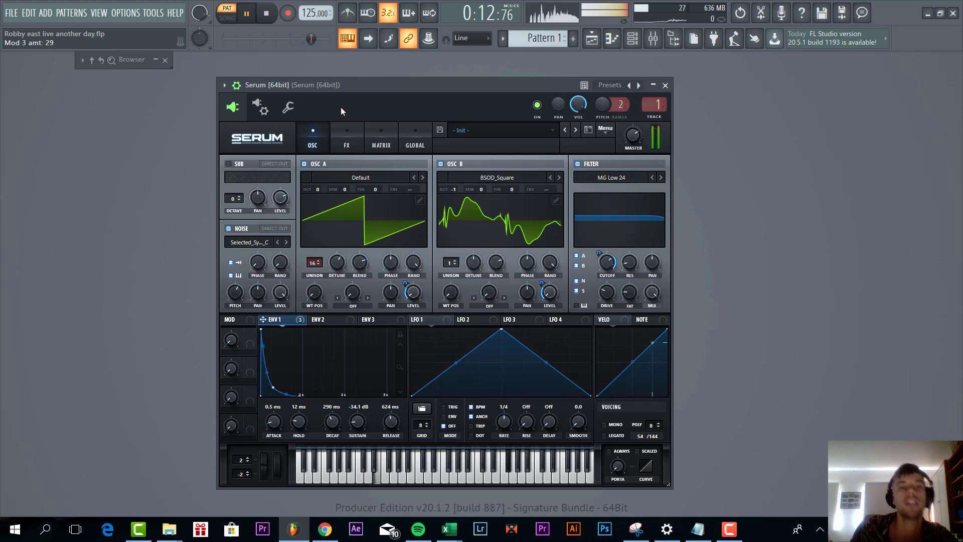
# Add a Downsample distortion first in Serum's FX chain, drive about 29% and mix 32%
pyautogui.click(341, 138)
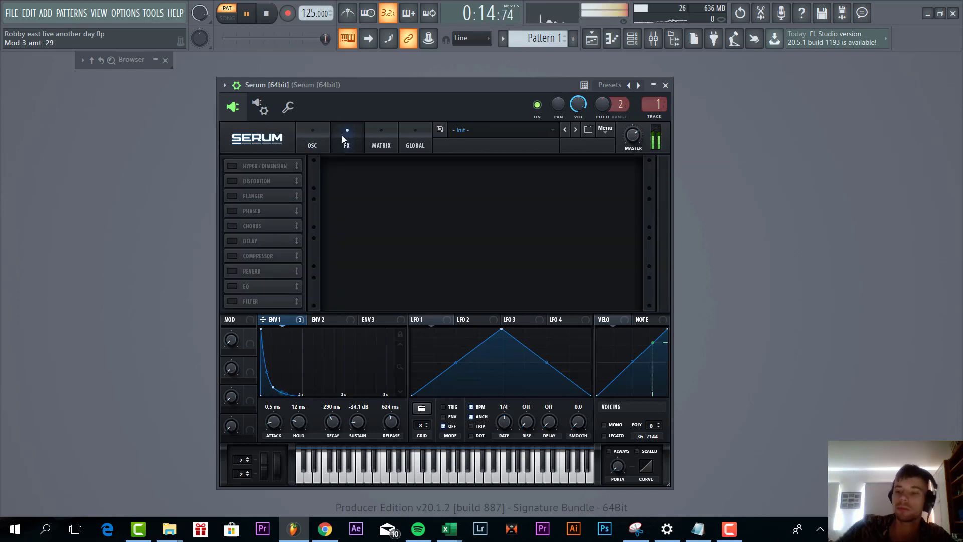
pyautogui.click(232, 180)
pyautogui.moveTo(258, 180); pyautogui.dragTo(265, 166)
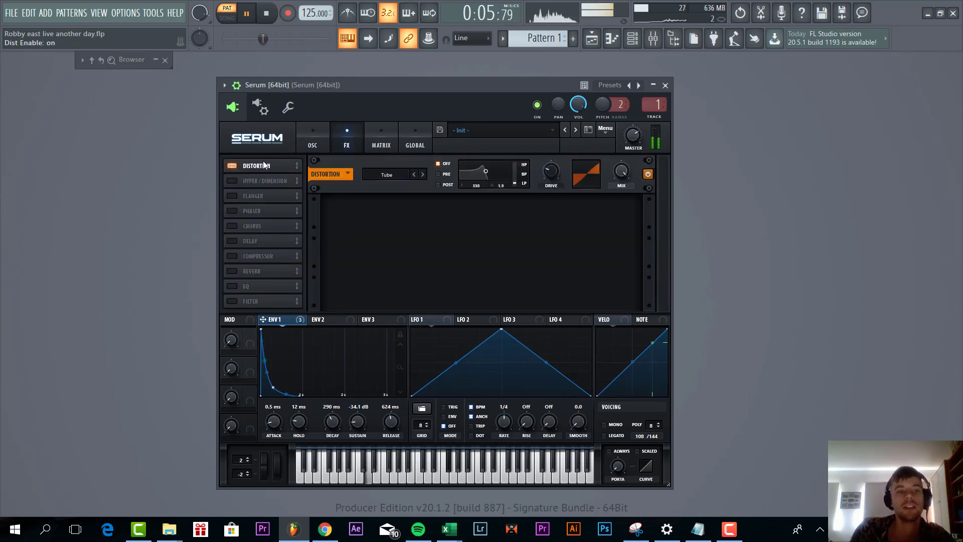
pyautogui.click(380, 176)
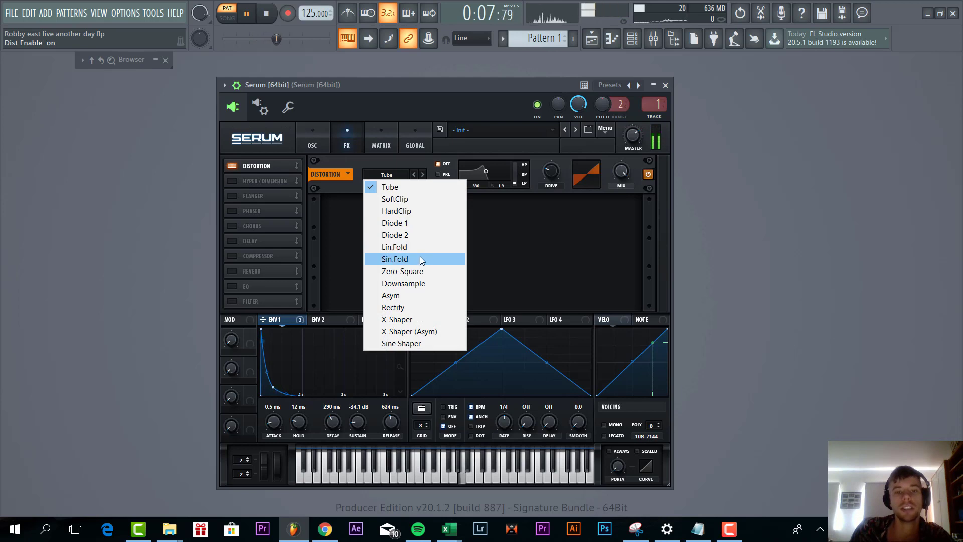
pyautogui.click(418, 284)
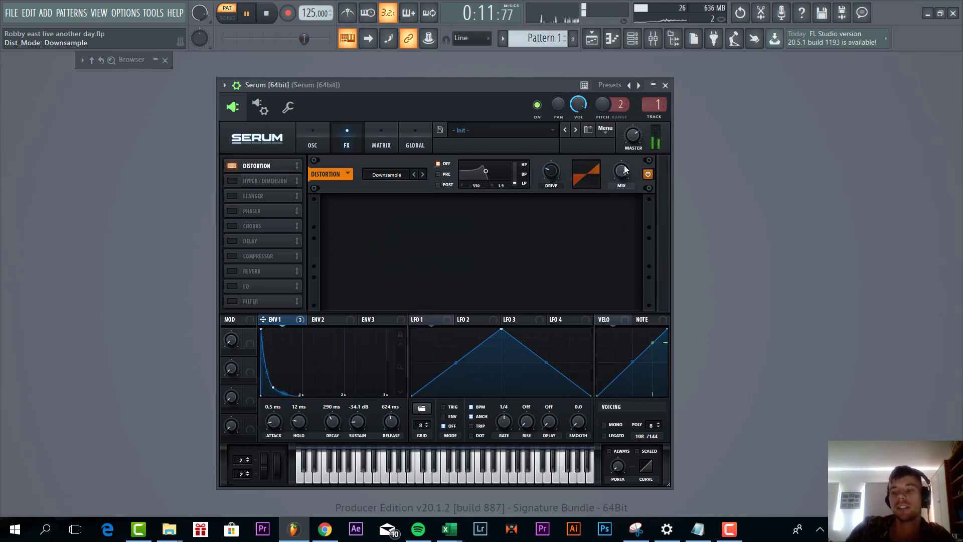
pyautogui.click(561, 173)
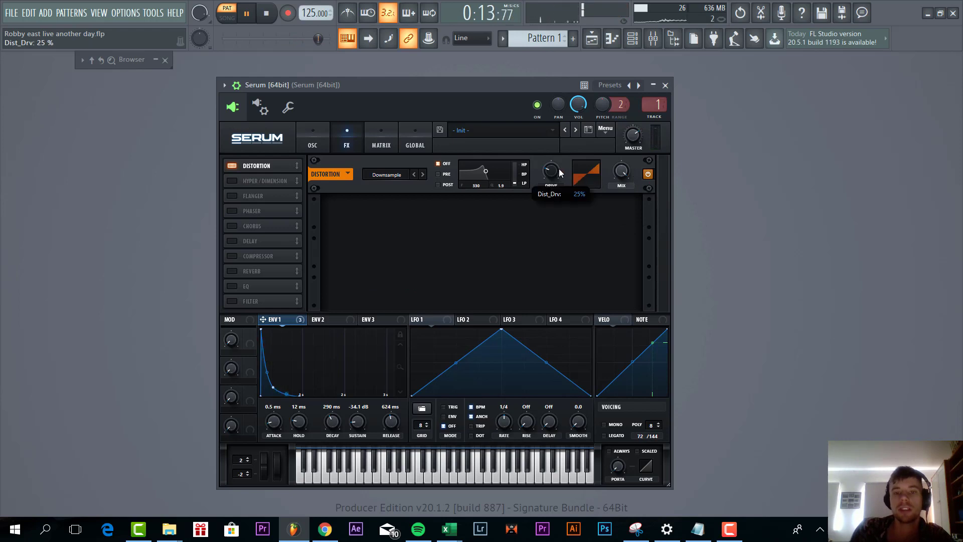
pyautogui.moveTo(561, 171); pyautogui.dragTo(561, 168)
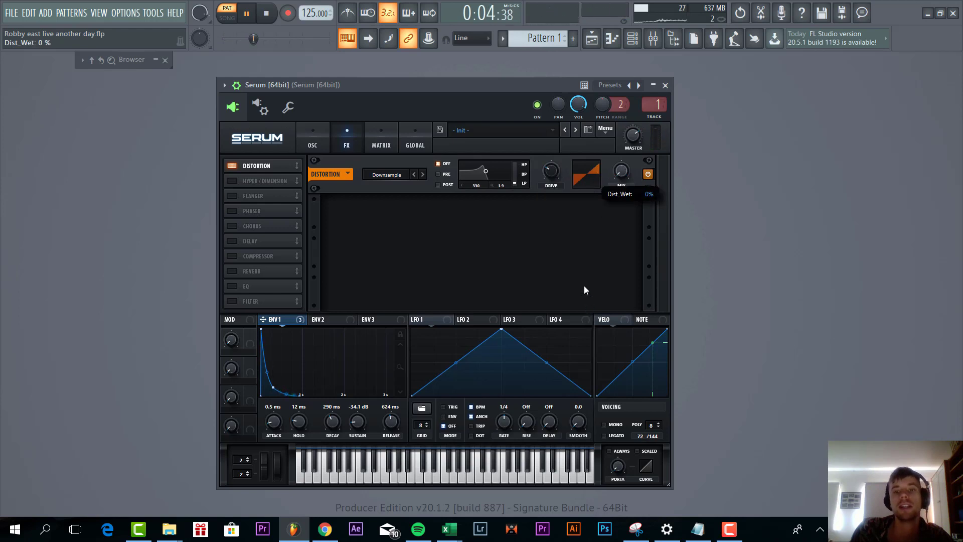
pyautogui.moveTo(584, 286); pyautogui.dragTo(580, 208)
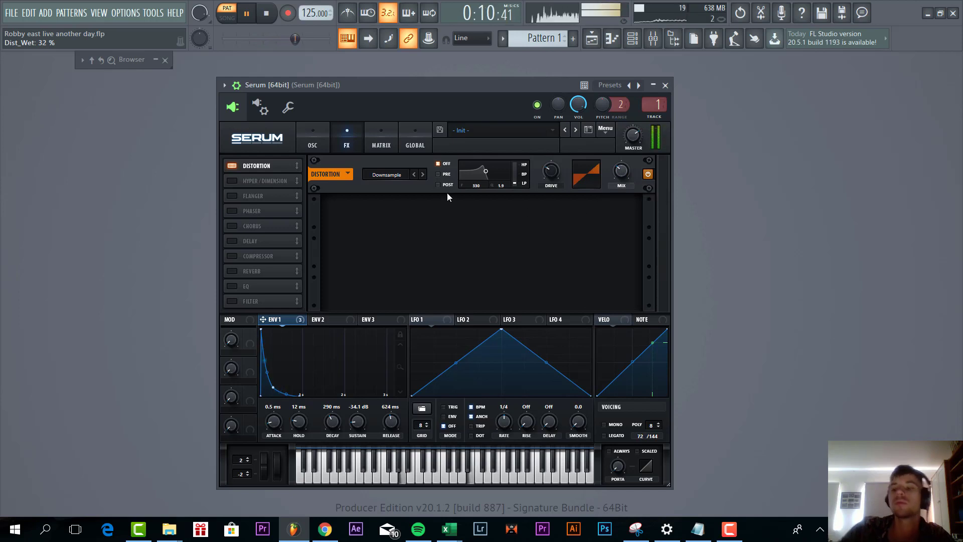
# Turn on Hyper/Dimension with mix about 32% and size about 23%
pyautogui.click(231, 181)
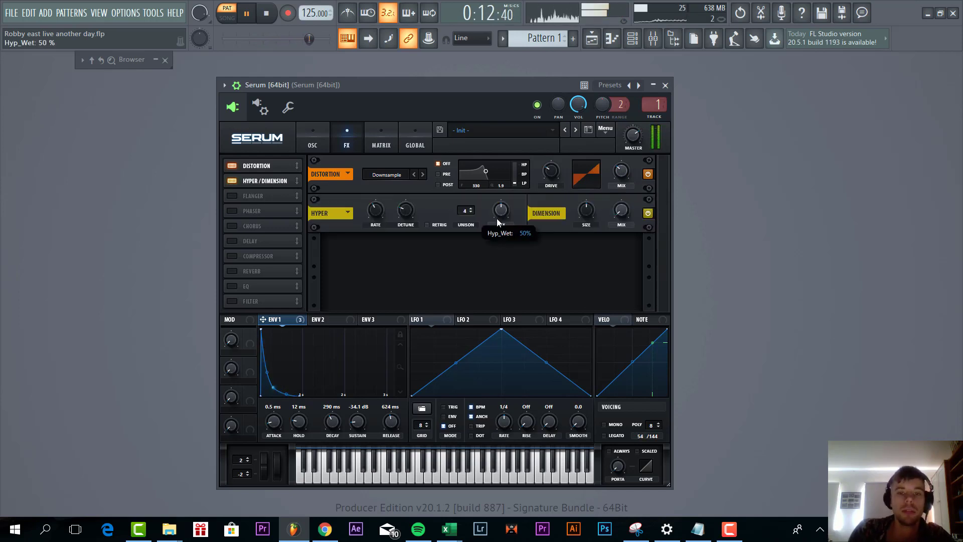
pyautogui.moveTo(621, 211); pyautogui.dragTo(629, 186)
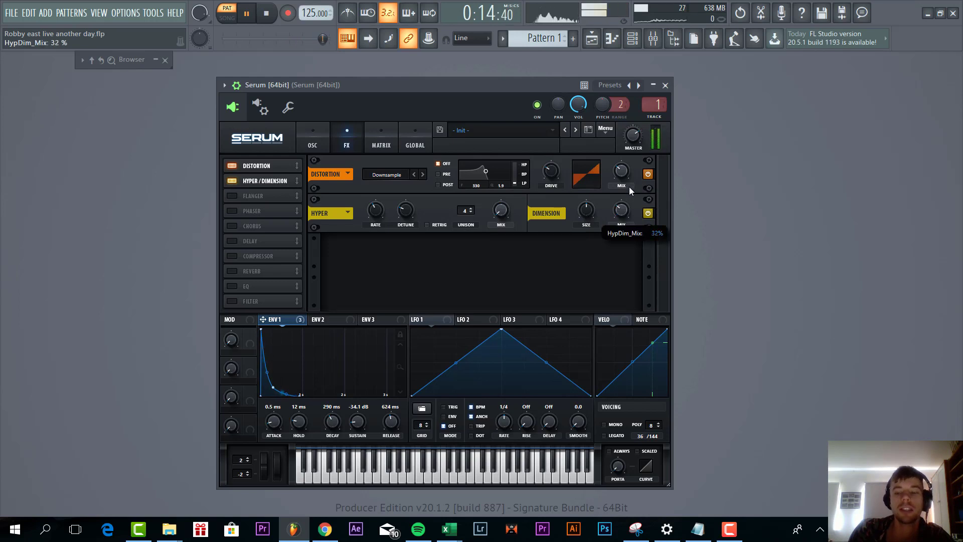
pyautogui.moveTo(586, 210); pyautogui.dragTo(578, 234)
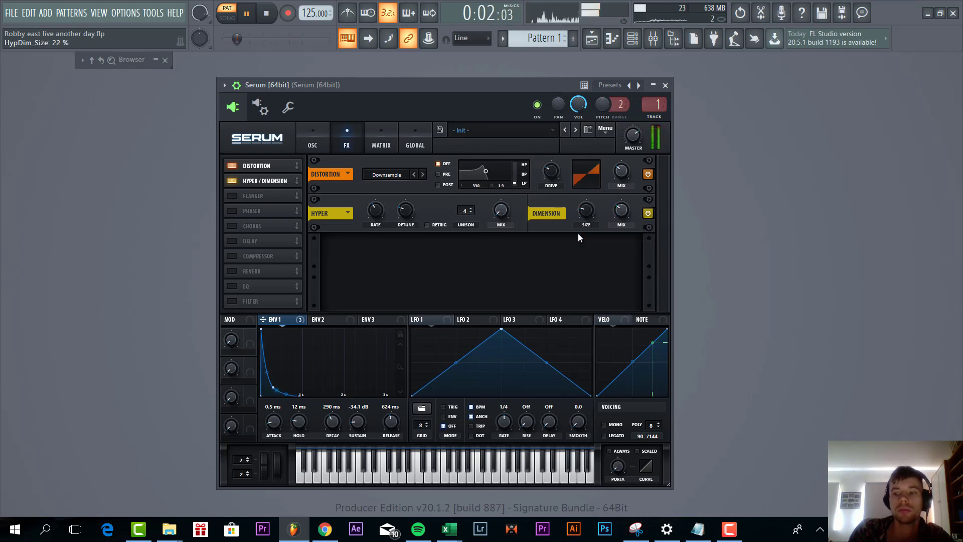
# Add an EQ in third slot with a low-cut low band and high gain at 1.3 dB
pyautogui.click(245, 286)
pyautogui.moveTo(248, 290); pyautogui.dragTo(282, 198)
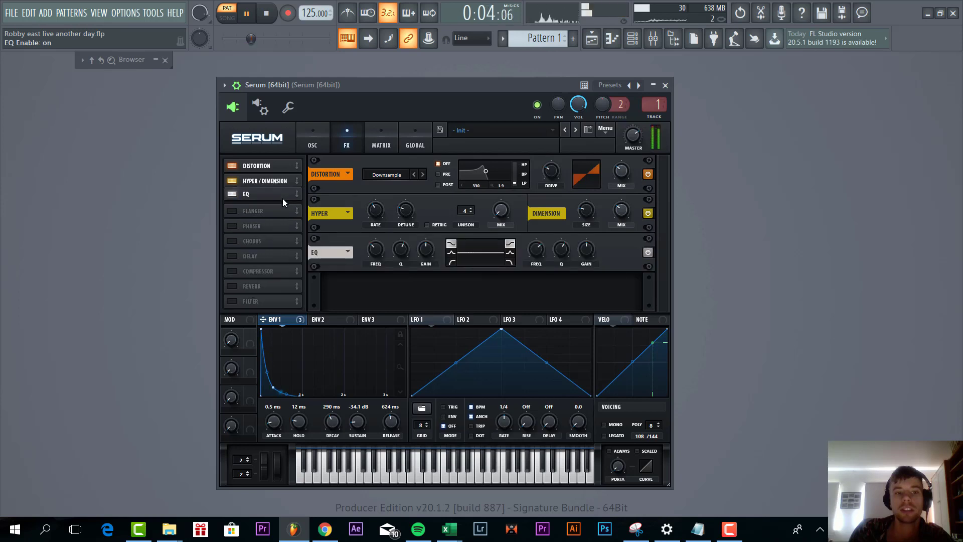
pyautogui.click(451, 263)
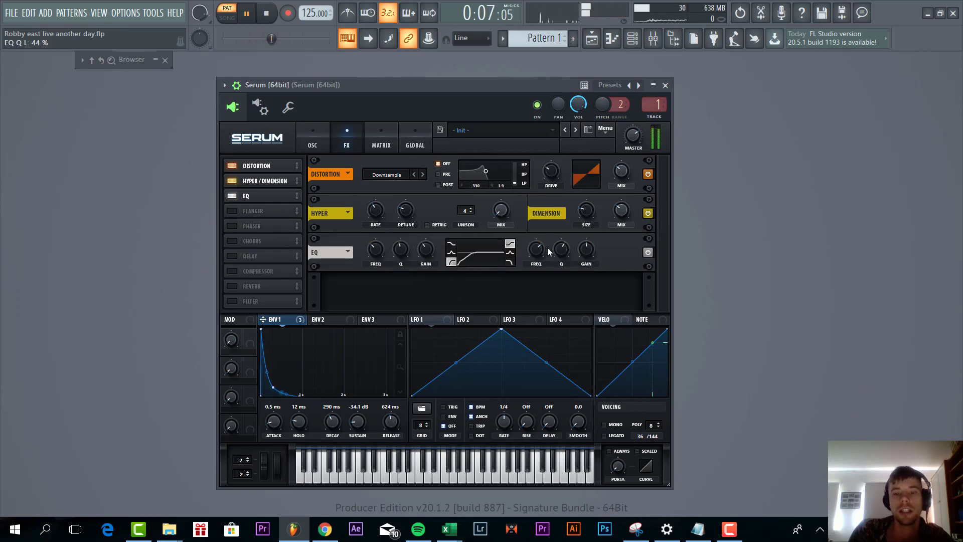
pyautogui.moveTo(548, 252); pyautogui.dragTo(581, 260)
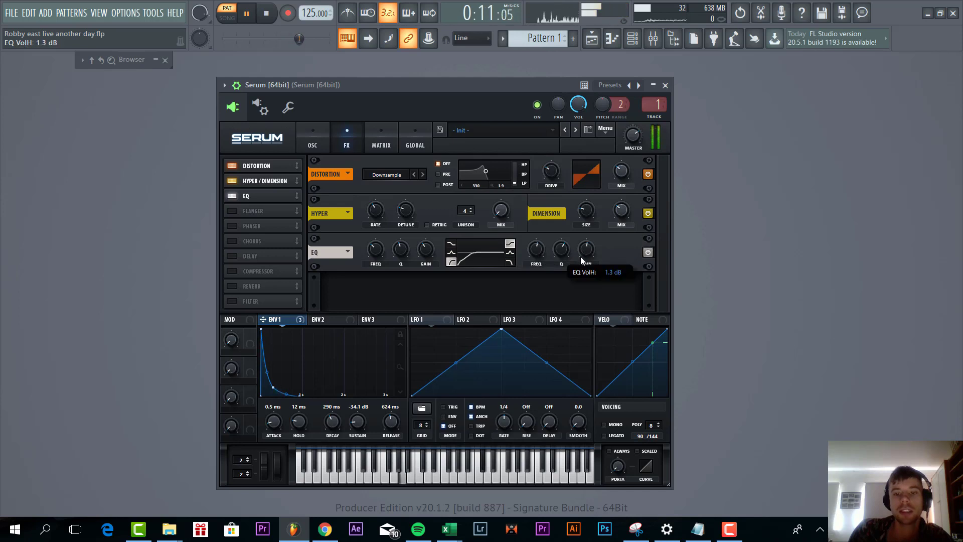
# Enable a Phaser right after the EQ with its mix around 27%
pyautogui.click(246, 226)
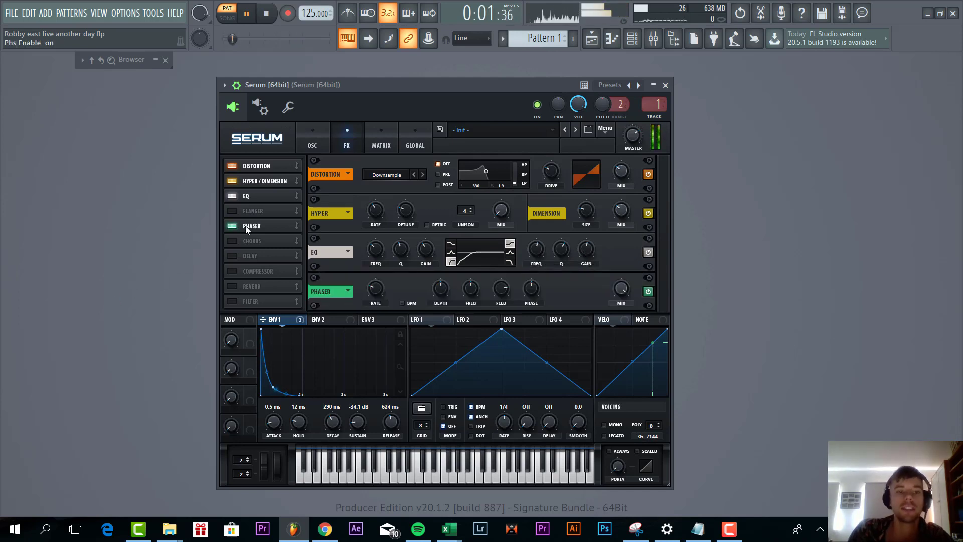
pyautogui.moveTo(245, 225); pyautogui.dragTo(260, 204)
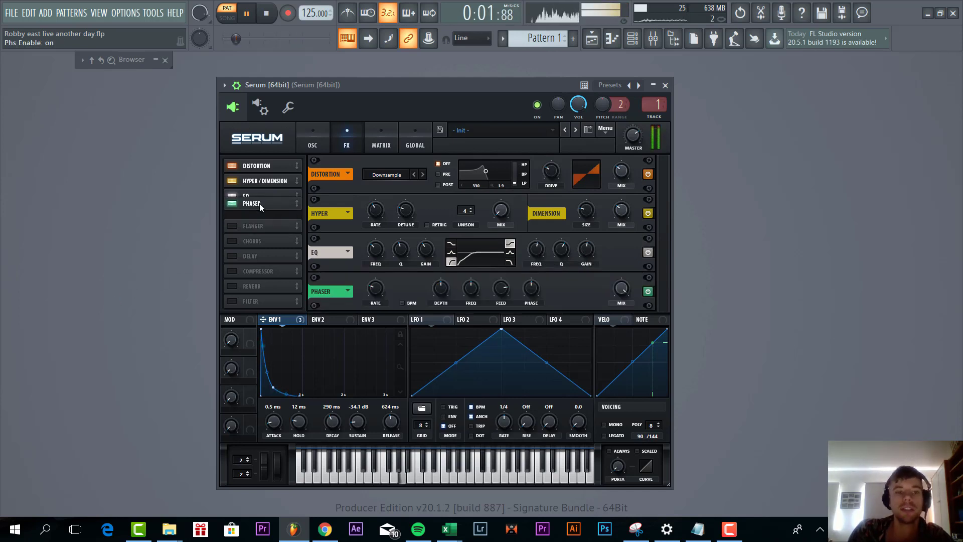
pyautogui.click(623, 290)
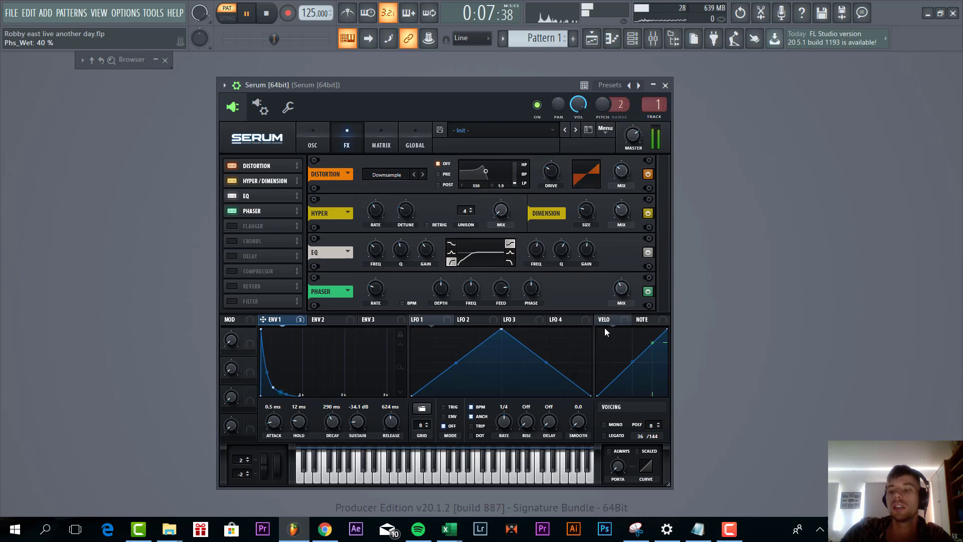
pyautogui.scroll(-3, 621, 295)
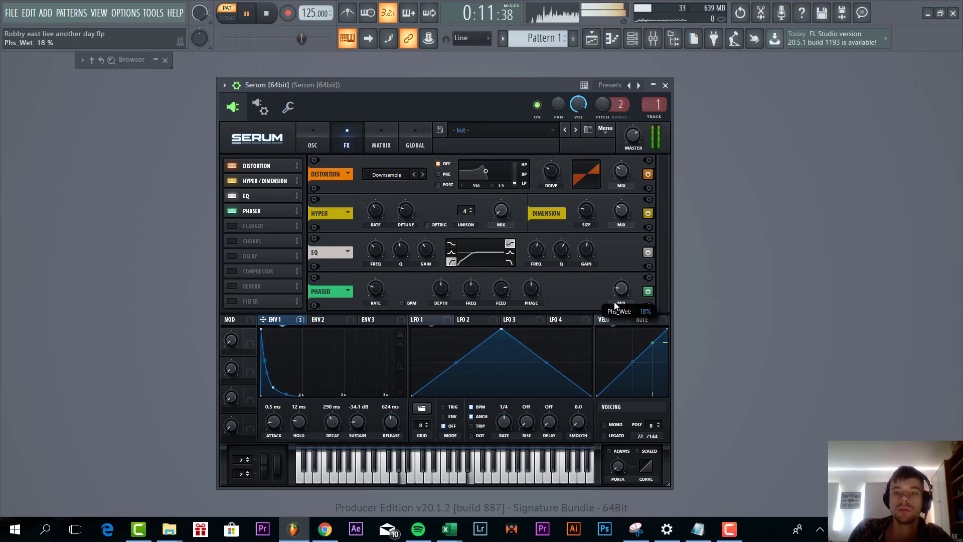
pyautogui.scroll(3, 614, 301)
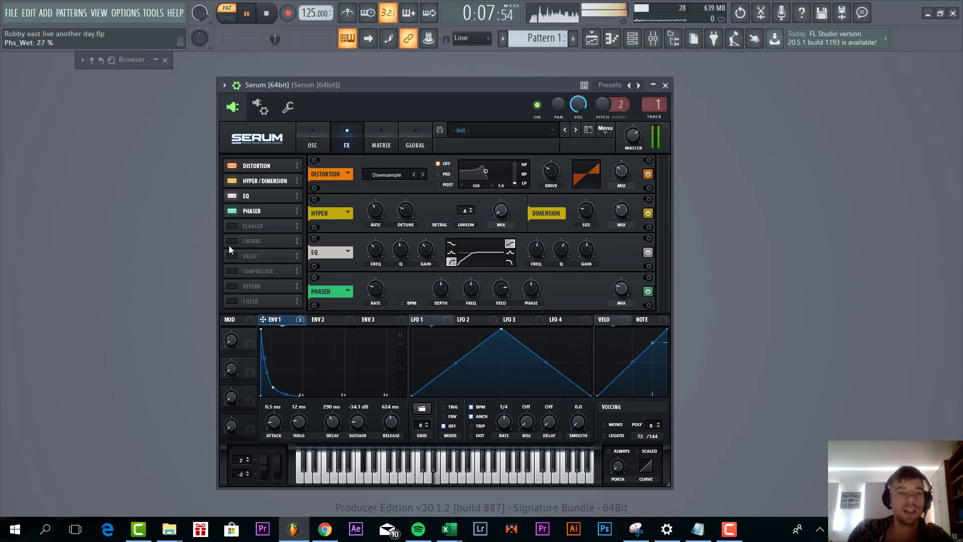
# Enable a Chorus with a high-pass filter and a reduced mix
pyautogui.click(231, 242)
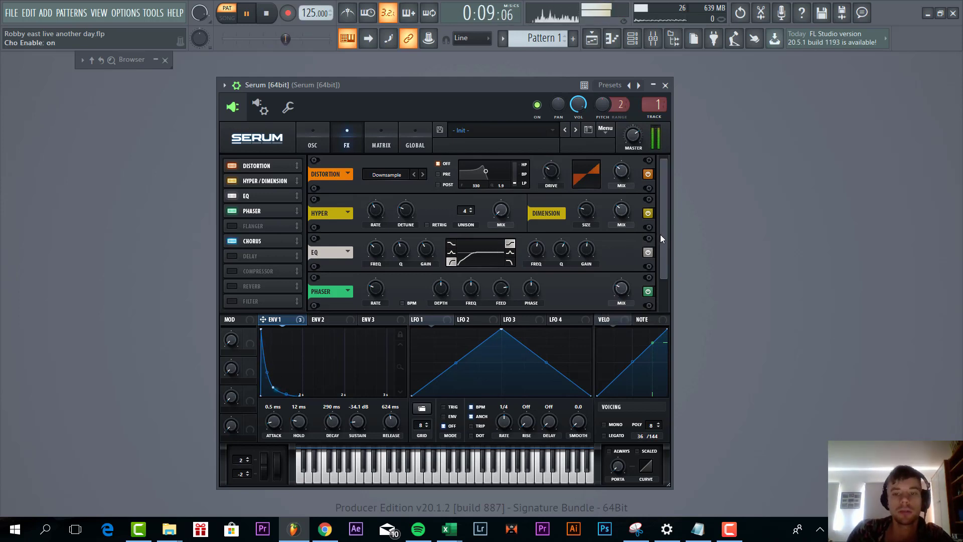
pyautogui.scroll(-2, 661, 235)
pyautogui.click(561, 303)
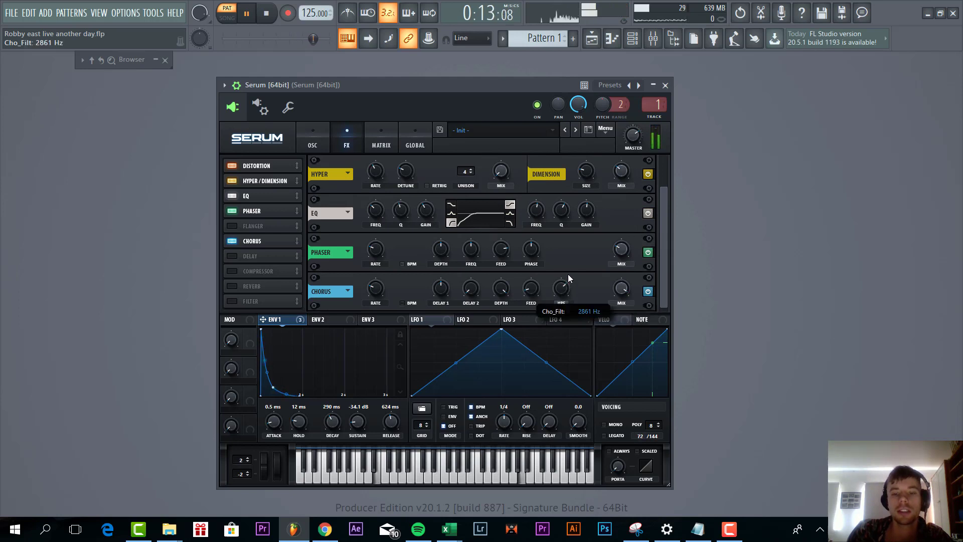
pyautogui.moveTo(622, 296); pyautogui.dragTo(592, 336)
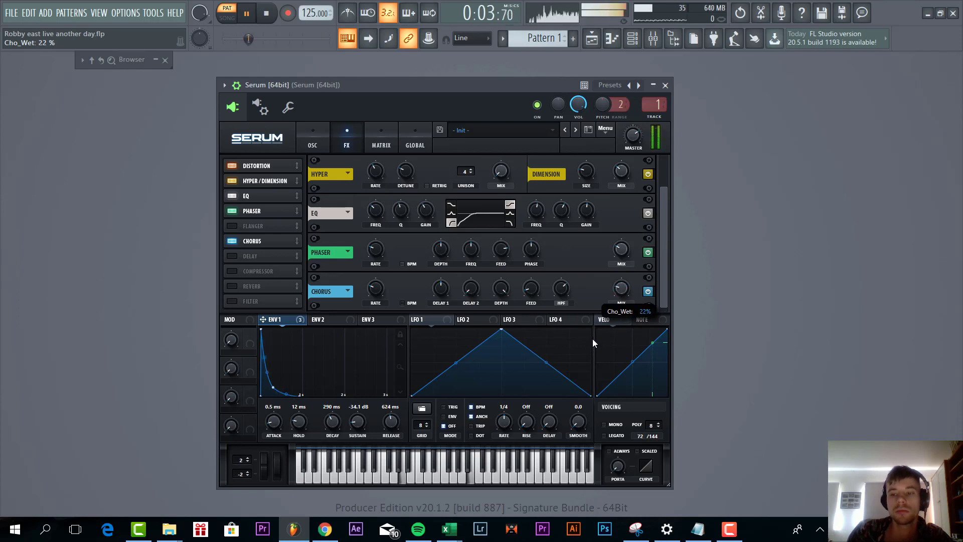
# Enable a Compressor with about 115 ms attack, placed right after the Chorus
pyautogui.click(231, 271)
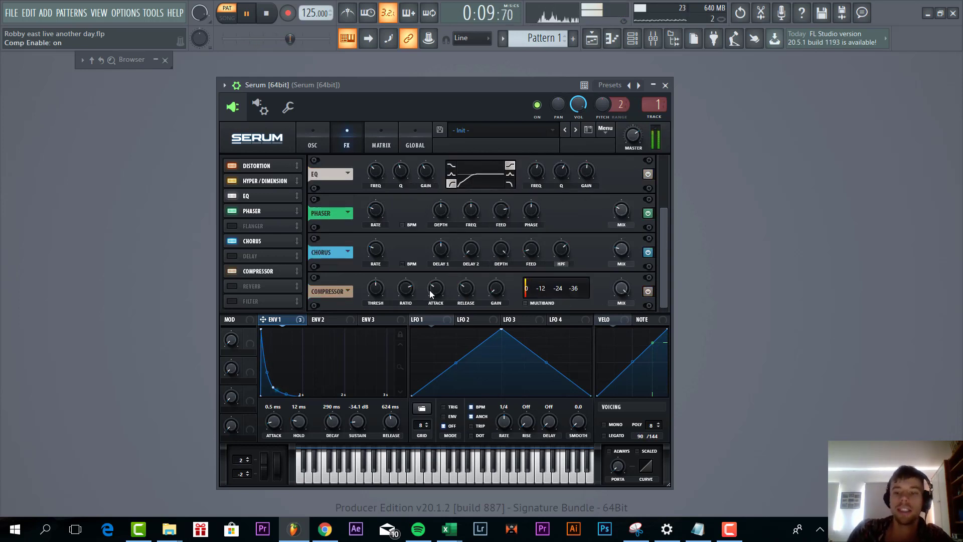
pyautogui.moveTo(431, 291); pyautogui.dragTo(435, 295)
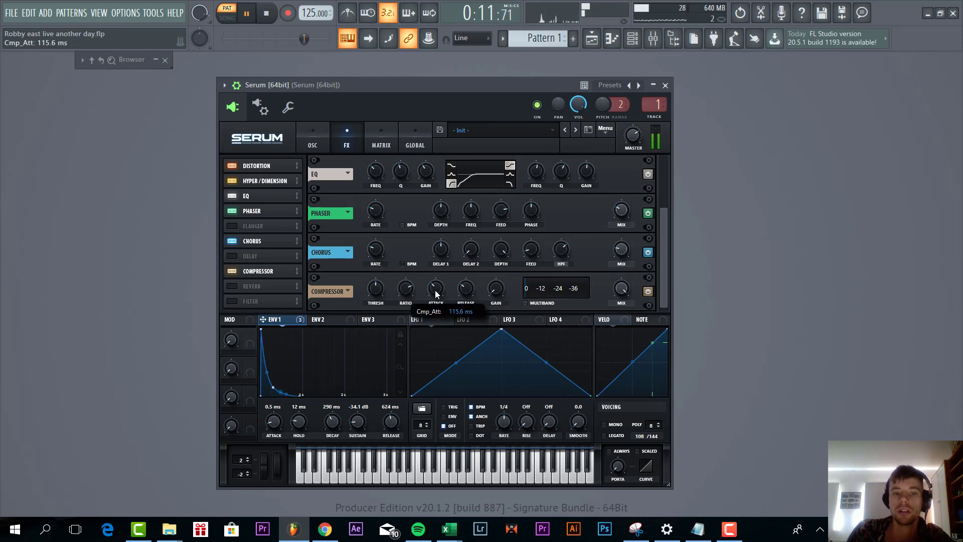
pyautogui.scroll(3, 437, 294)
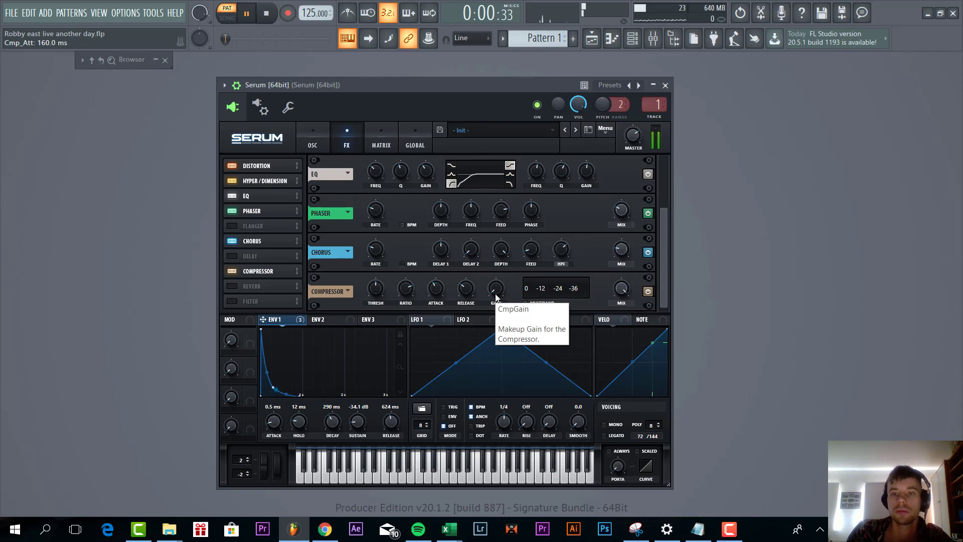
pyautogui.scroll(2, 496, 297)
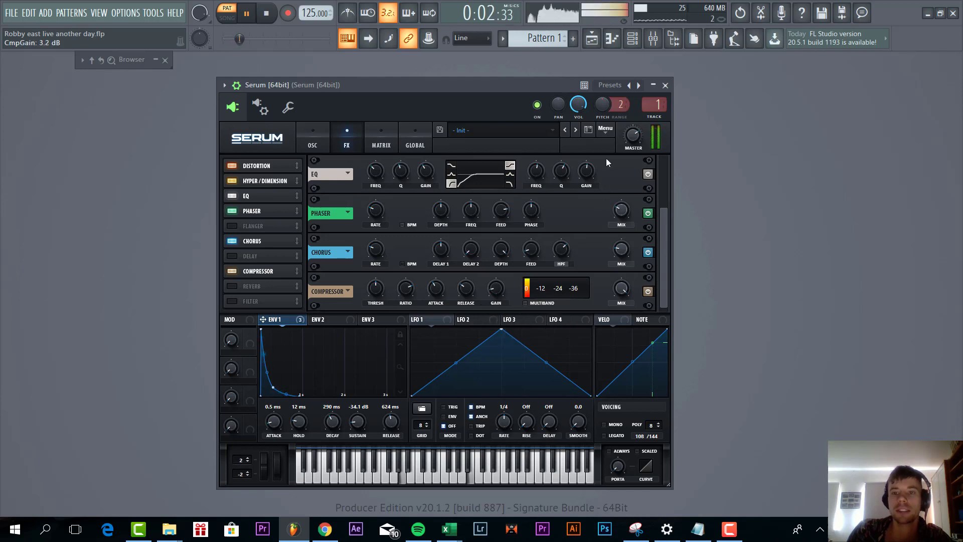
pyautogui.scroll(1, 632, 141)
pyautogui.scroll(-1, 632, 141)
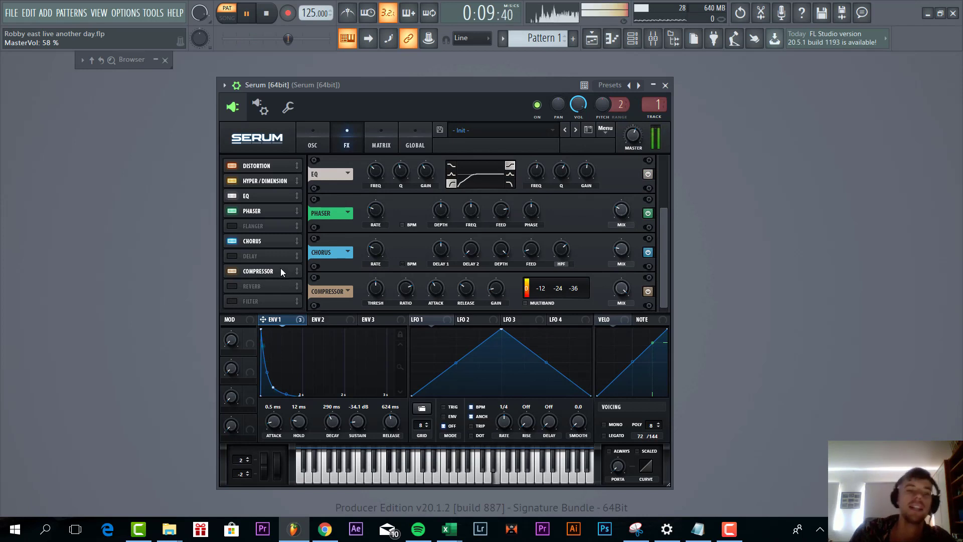
pyautogui.moveTo(274, 271); pyautogui.dragTo(270, 253)
# Add a Ping-Pong Delay with a widened filter band and a Reverb with slightly raised low cut
pyautogui.click(232, 271)
pyautogui.click(232, 286)
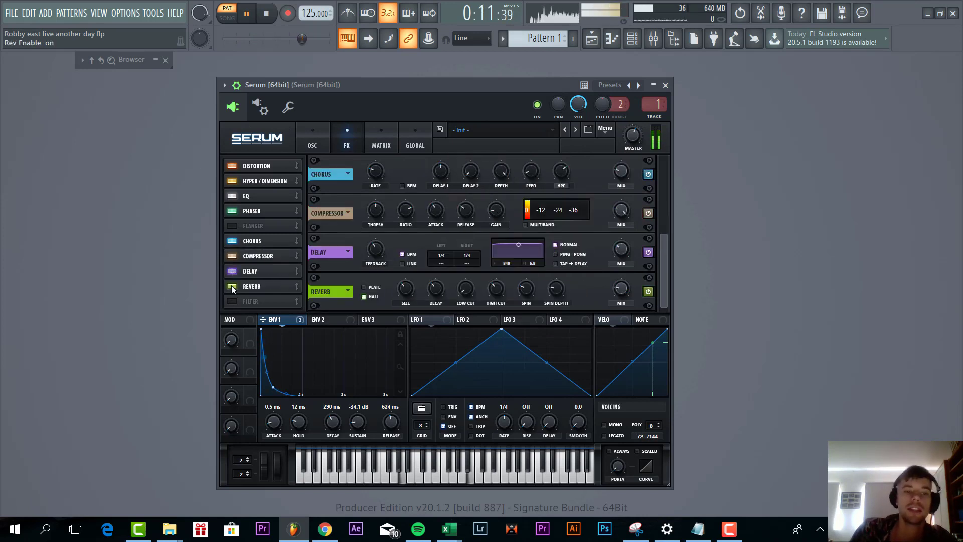
pyautogui.moveTo(527, 255); pyautogui.dragTo(538, 257)
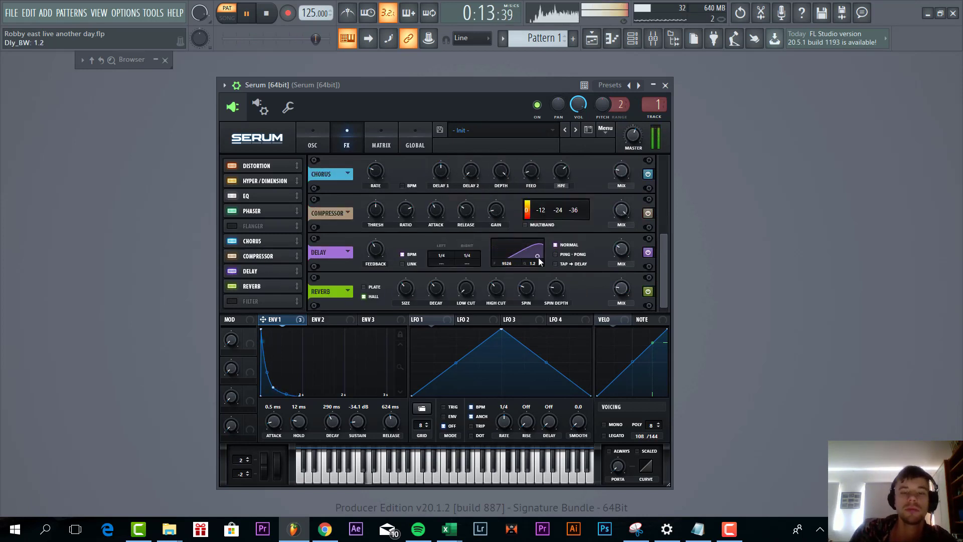
pyautogui.click(555, 255)
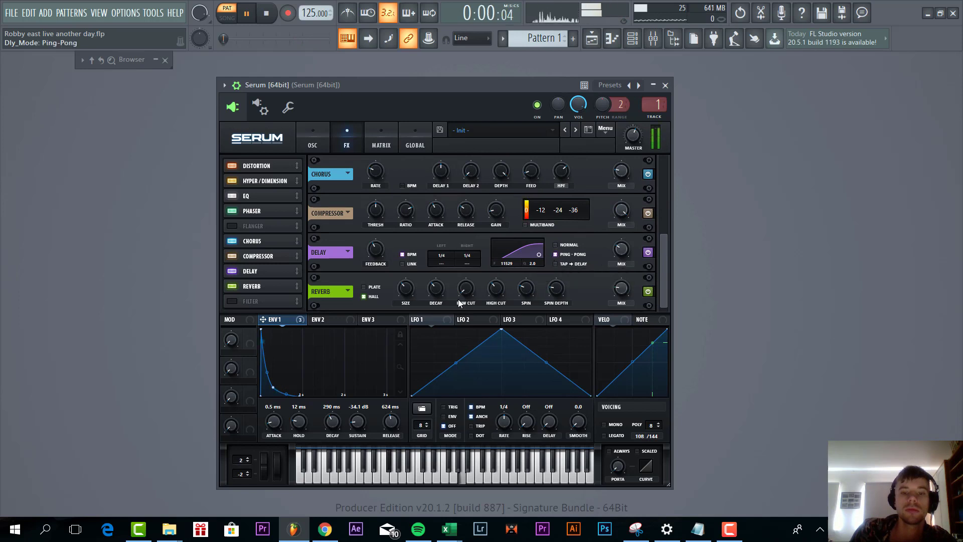
pyautogui.moveTo(462, 299); pyautogui.dragTo(463, 296)
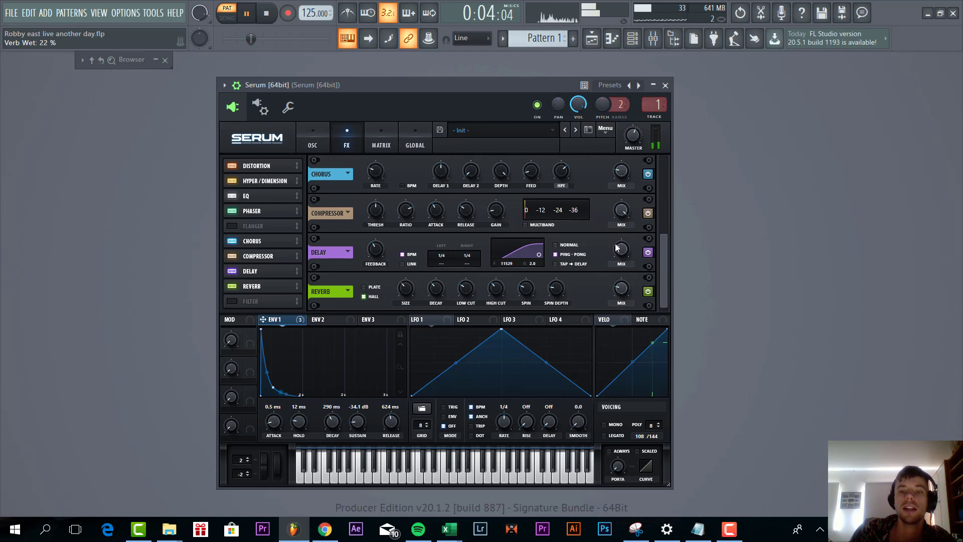
# Give envelope 3 a very short 4.1 ms decay with no sustain
pyautogui.click(316, 138)
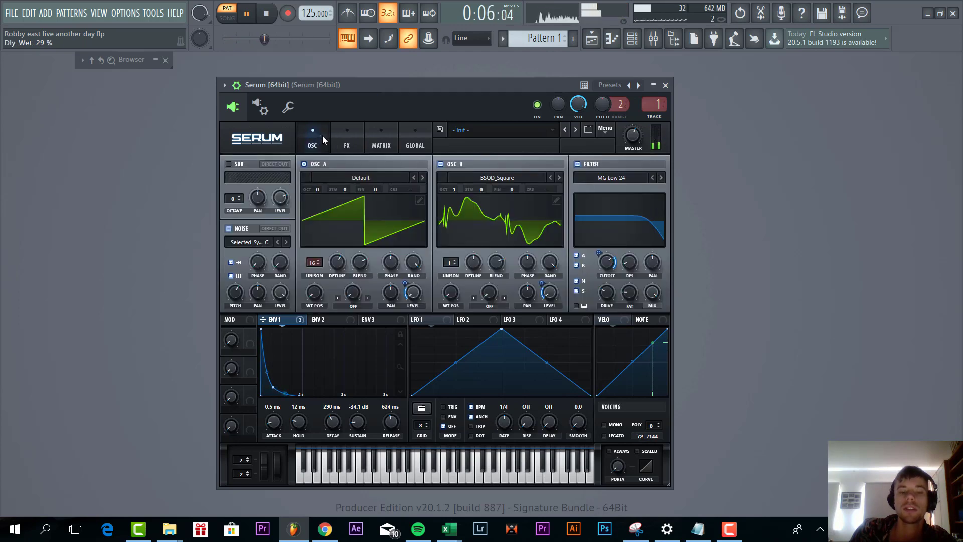
pyautogui.click(396, 323)
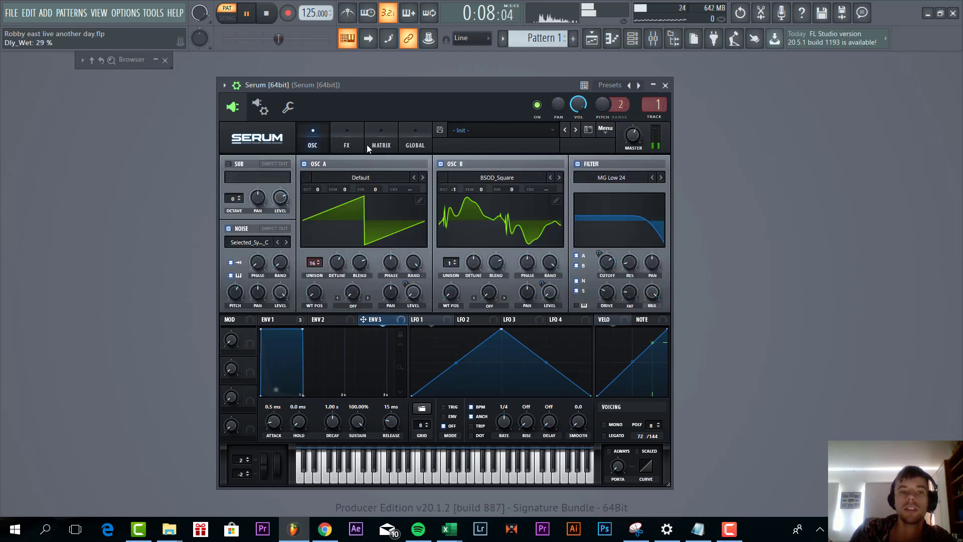
pyautogui.click(347, 142)
pyautogui.moveTo(357, 420); pyautogui.dragTo(333, 436)
# In the modulation matrix, route Env 3 to master tuning with an amount of 12
pyautogui.click(381, 142)
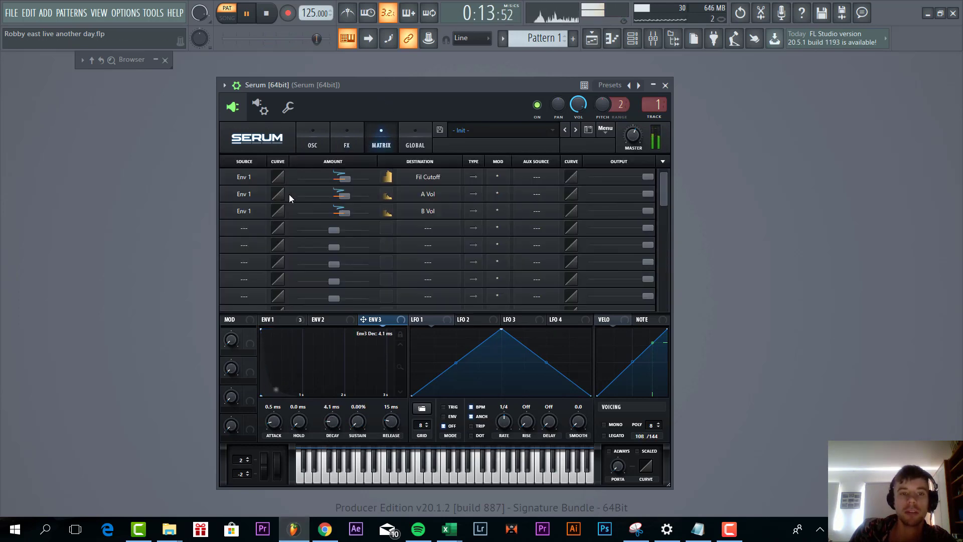
pyautogui.click(248, 227)
pyautogui.click(251, 160)
pyautogui.click(428, 228)
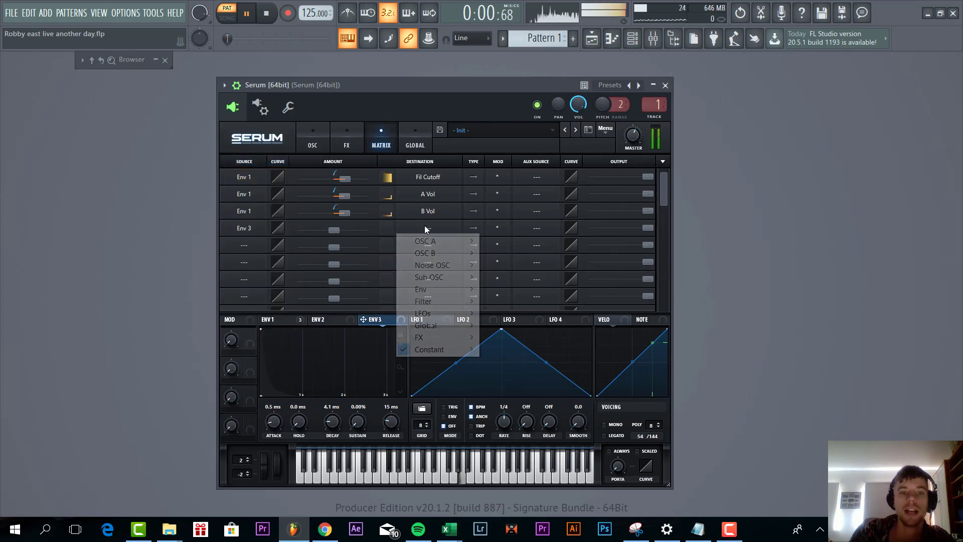
pyautogui.moveTo(451, 331)
pyautogui.click(508, 325)
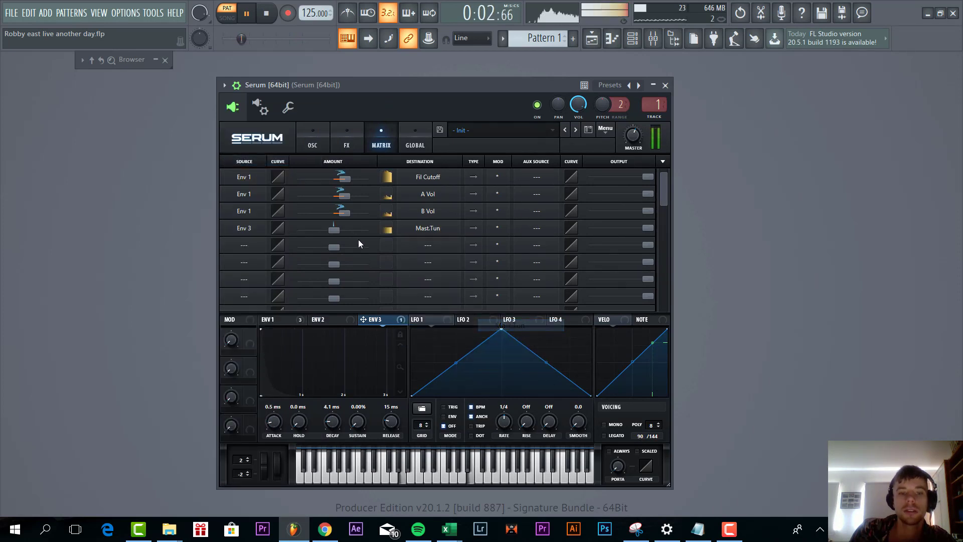
pyautogui.moveTo(335, 228); pyautogui.dragTo(345, 231)
pyautogui.moveTo(361, 86)
pyautogui.mouseDown()
pyautogui.moveTo(451, 86)
pyautogui.moveTo(361, 82)
pyautogui.mouseUp()
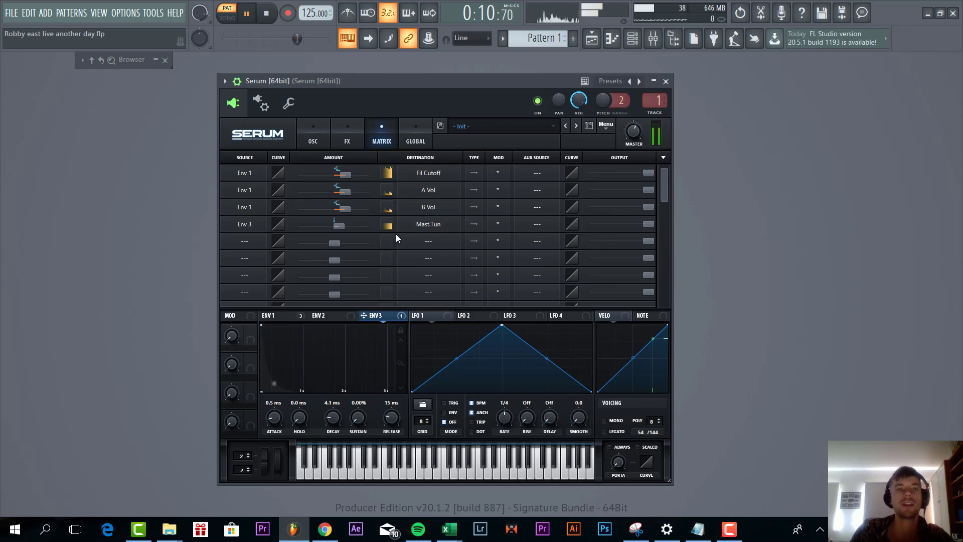
# Stop playback and reset the second Serum to a blank init patch
pyautogui.press('space')
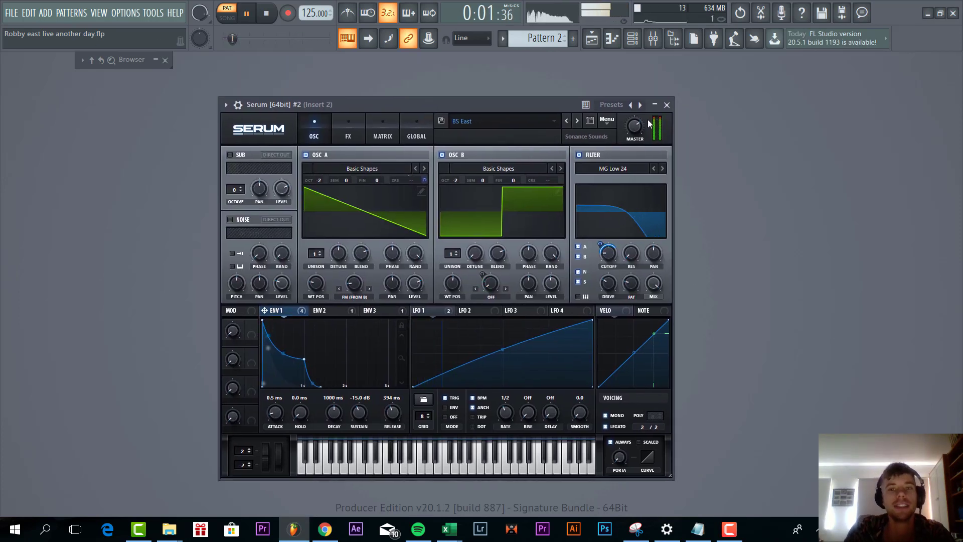
pyautogui.click(609, 120)
pyautogui.click(633, 177)
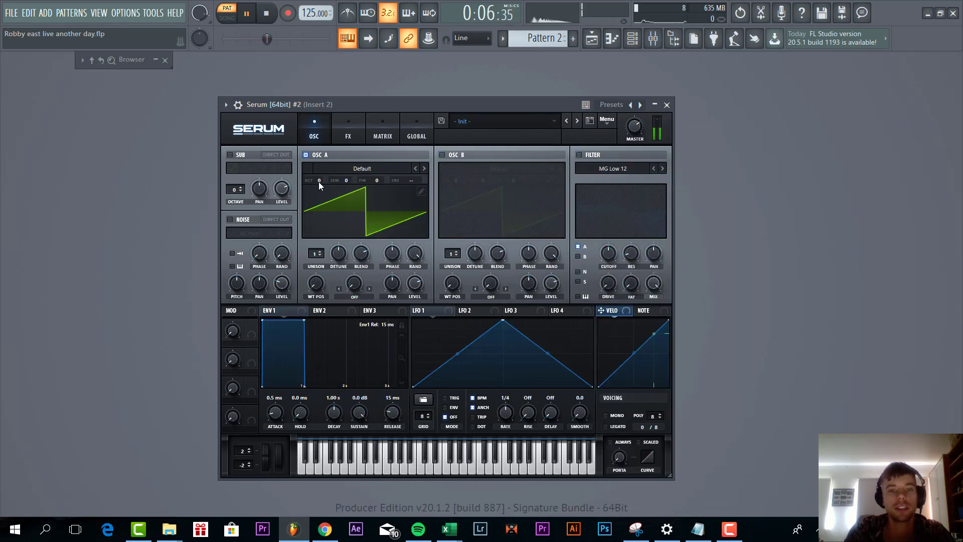
# Enable oscillator B with the Basic Shapes wavetable, morphed from sine to square
pyautogui.scroll(-2, 318, 182)
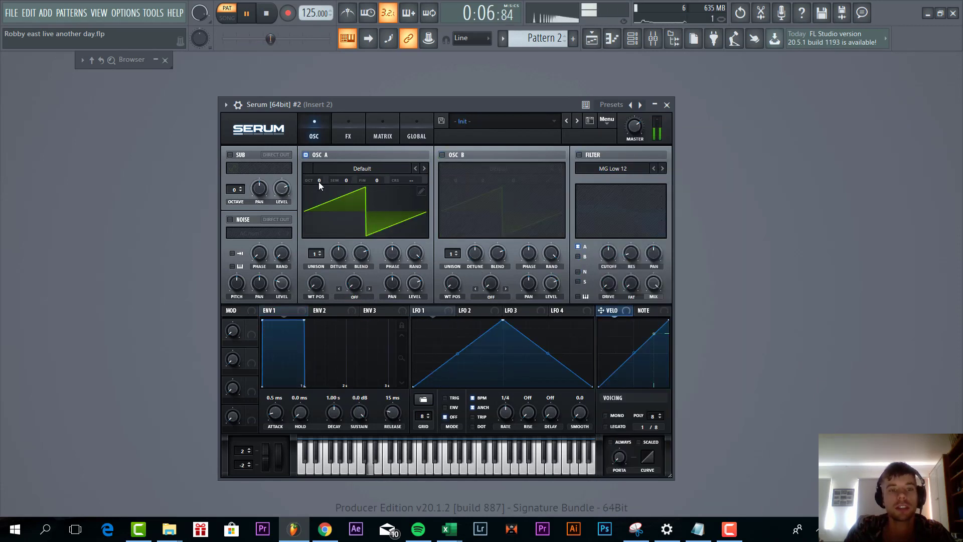
pyautogui.click(442, 155)
pyautogui.click(481, 171)
pyautogui.moveTo(497, 181)
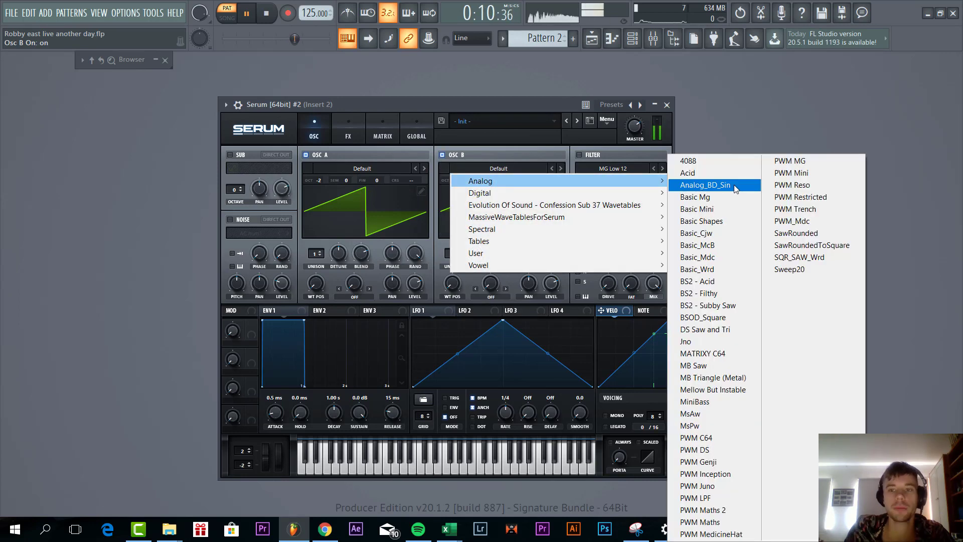
pyautogui.click(707, 221)
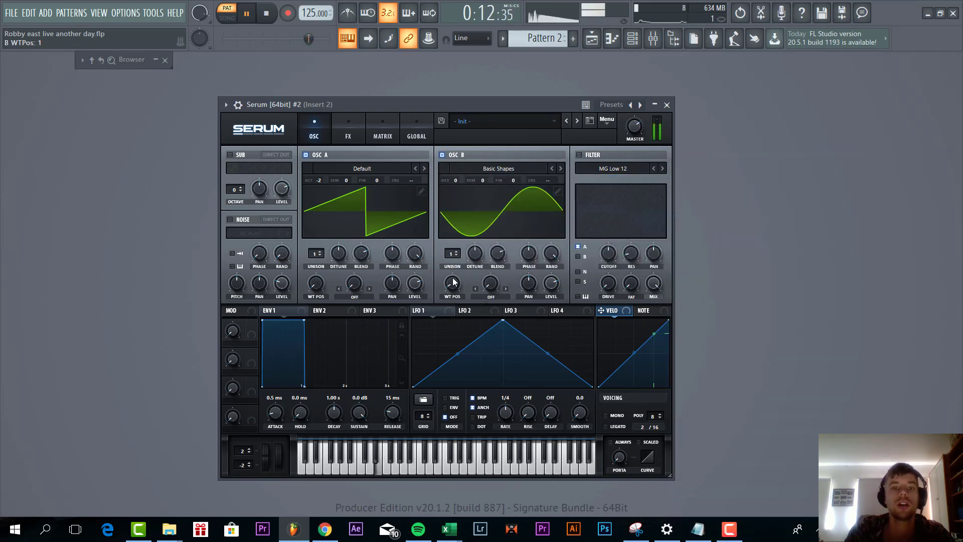
pyautogui.moveTo(453, 282); pyautogui.dragTo(452, 264)
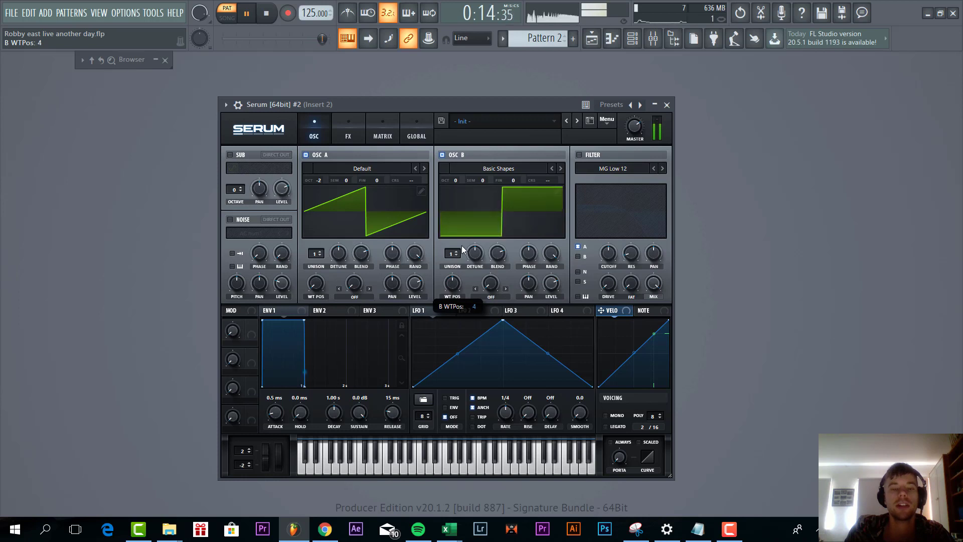
# Switch on an MG Low 24 filter with its cutoff lowered to about 50 Hz
pyautogui.click(579, 155)
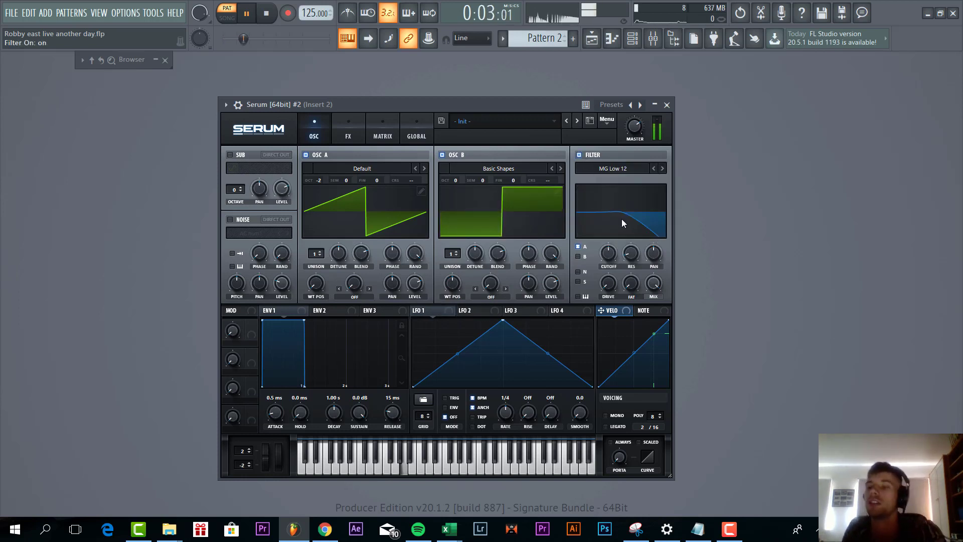
pyautogui.click(662, 168)
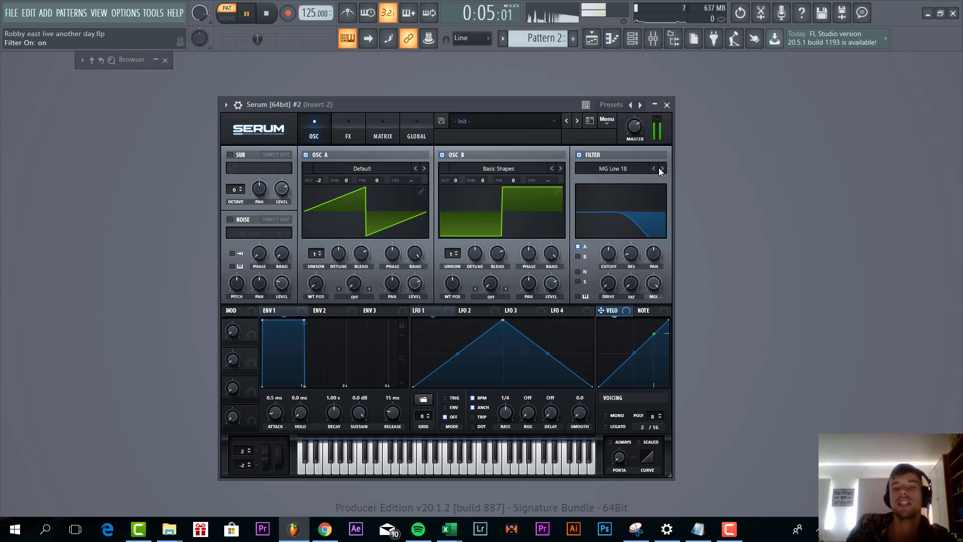
pyautogui.click(662, 168)
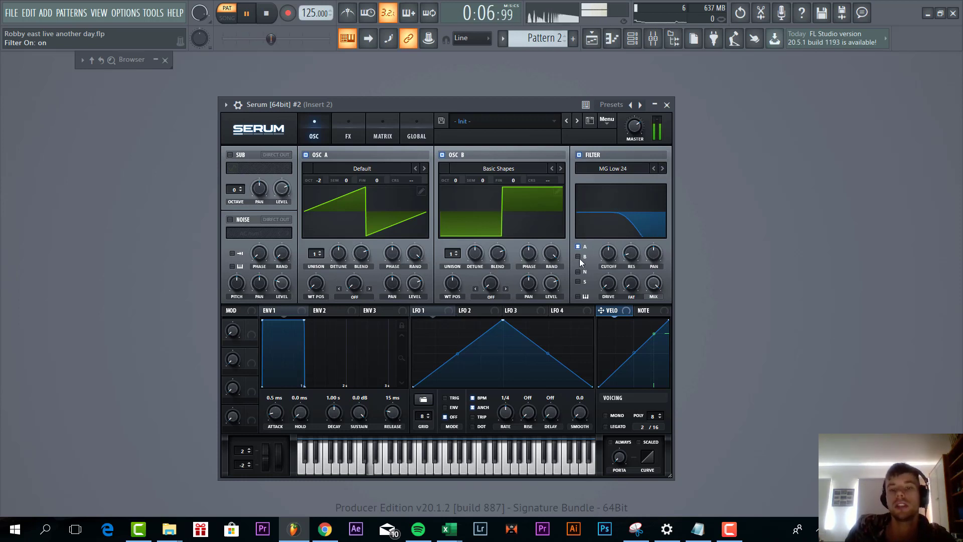
pyautogui.moveTo(615, 254); pyautogui.dragTo(598, 274)
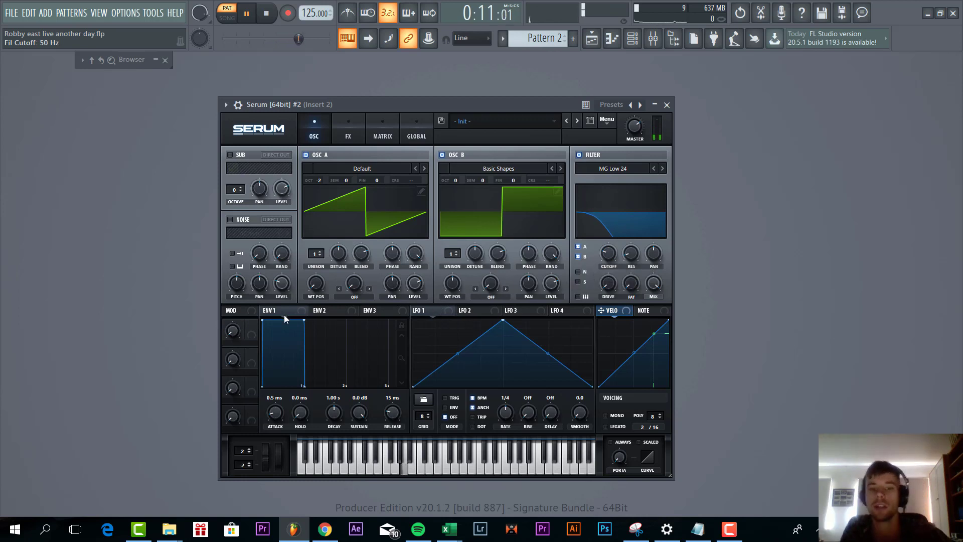
# Route envelope 1 to the filter cutoff, with -15.6 dB sustain and 394 ms release
pyautogui.moveTo(284, 315); pyautogui.dragTo(612, 253)
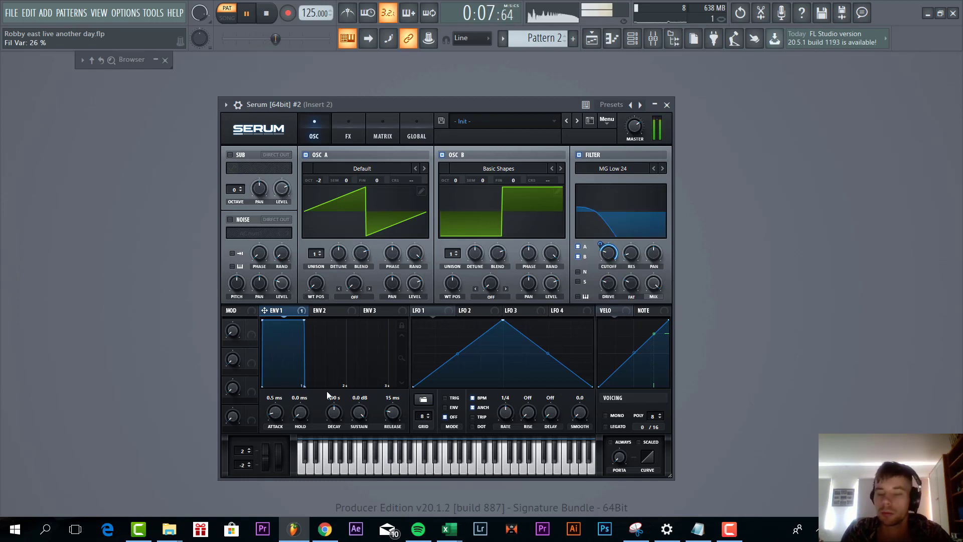
pyautogui.moveTo(355, 413); pyautogui.dragTo(347, 471)
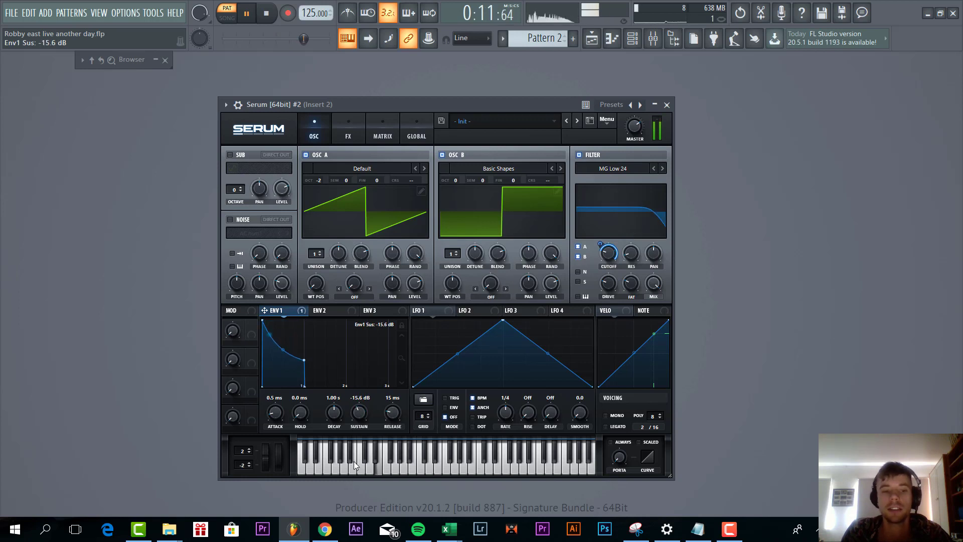
pyautogui.scroll(8, 393, 413)
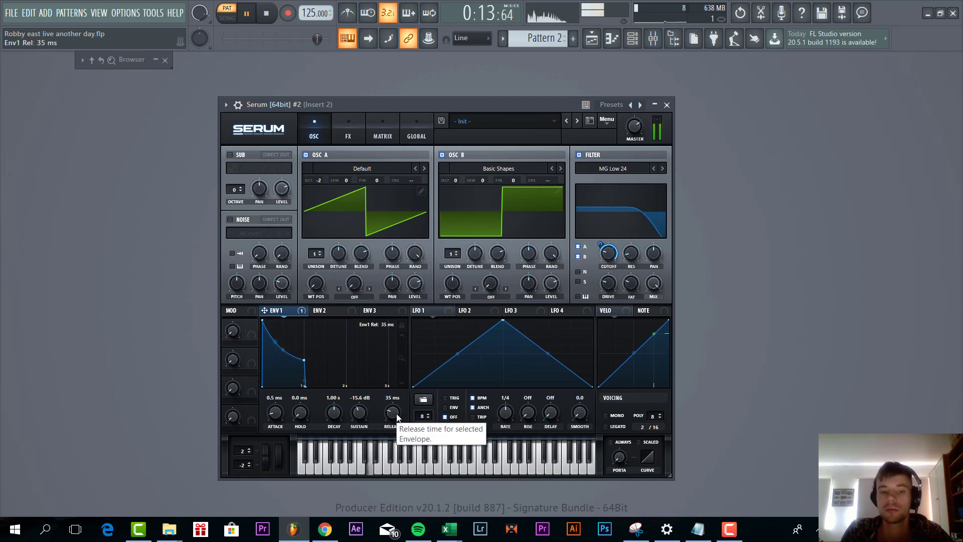
pyautogui.scroll(2, 393, 413)
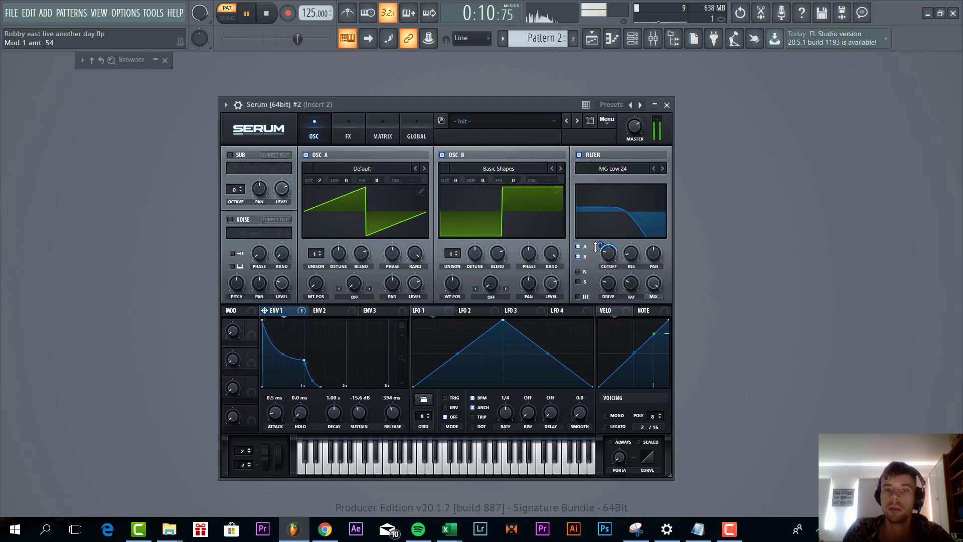
# Set the bass to mono legato voicing with a 31 ms portamento glide
pyautogui.scroll(-2, 456, 181)
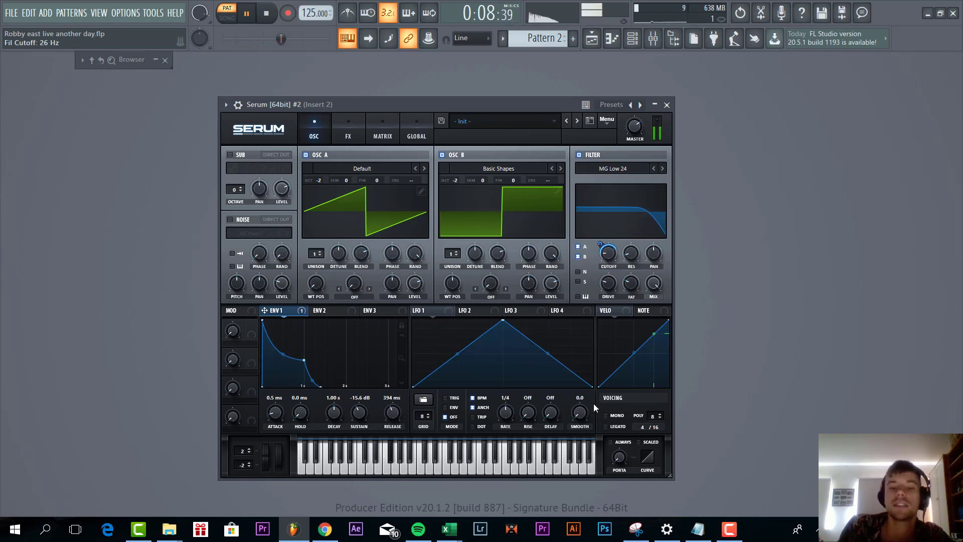
pyautogui.click(606, 416)
pyautogui.click(606, 427)
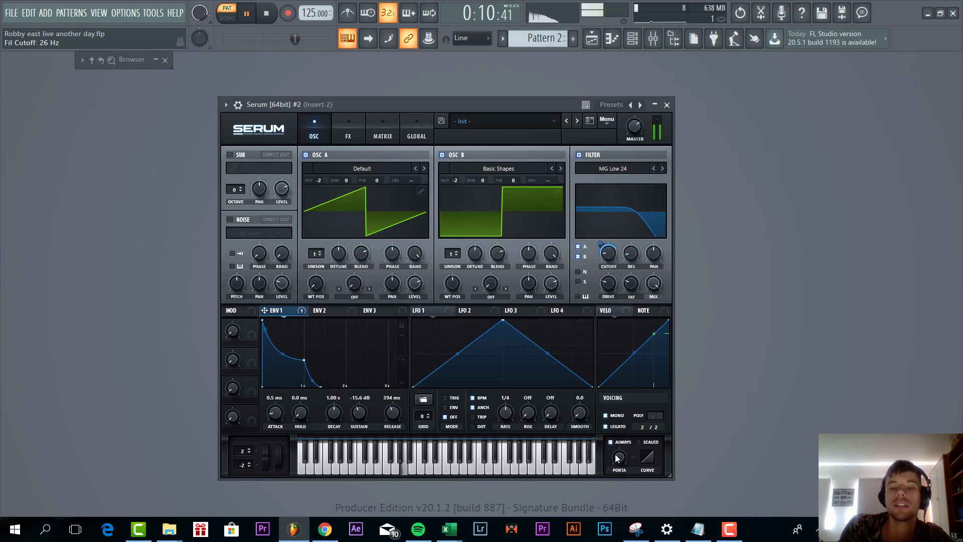
pyautogui.moveTo(617, 457); pyautogui.dragTo(618, 436)
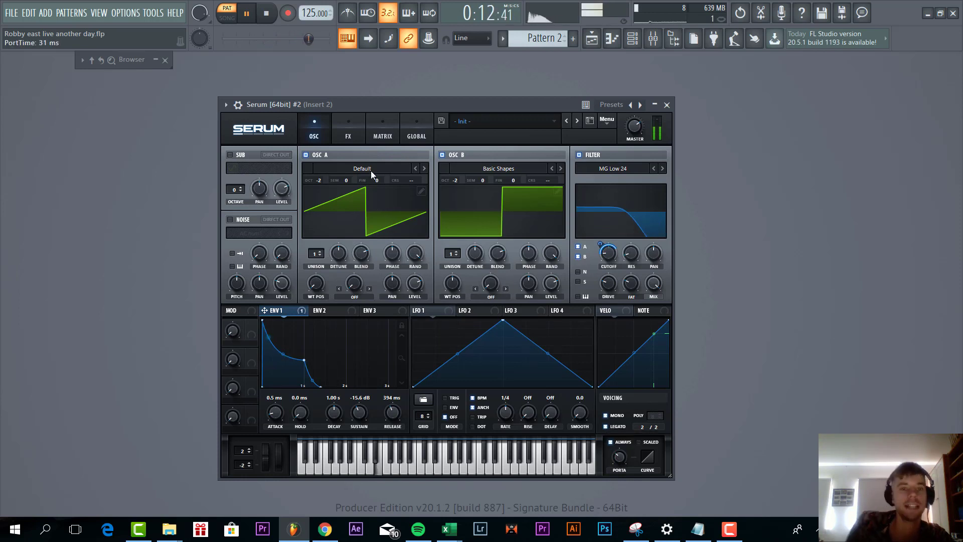
# Enable Hyper/Dimension on the bass's FX page, with Hyper and Dimension mix at 21%
pyautogui.click(351, 136)
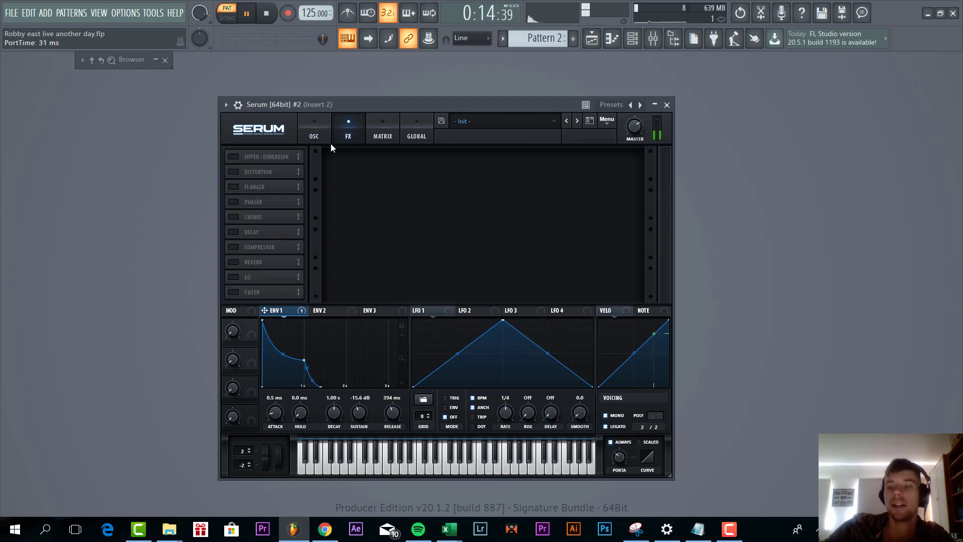
pyautogui.click(243, 158)
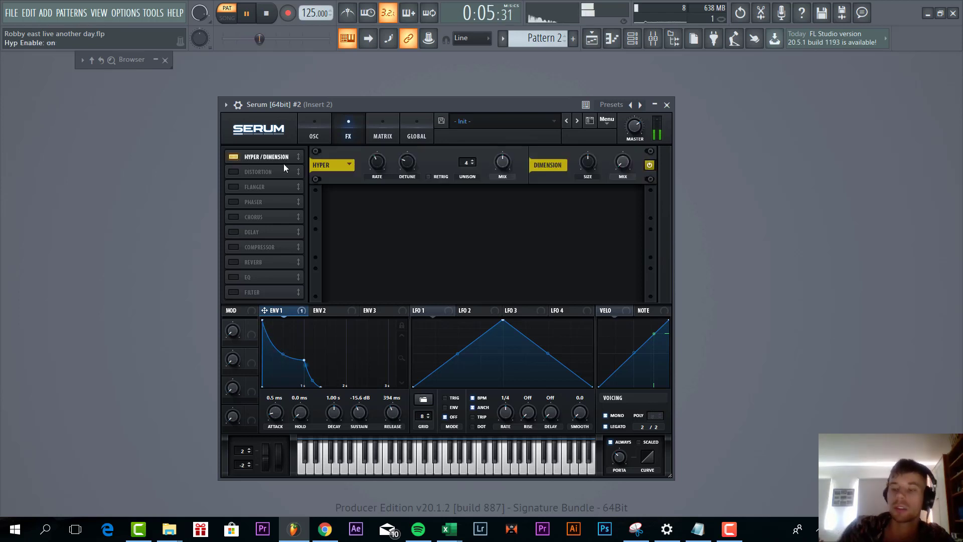
pyautogui.moveTo(502, 168)
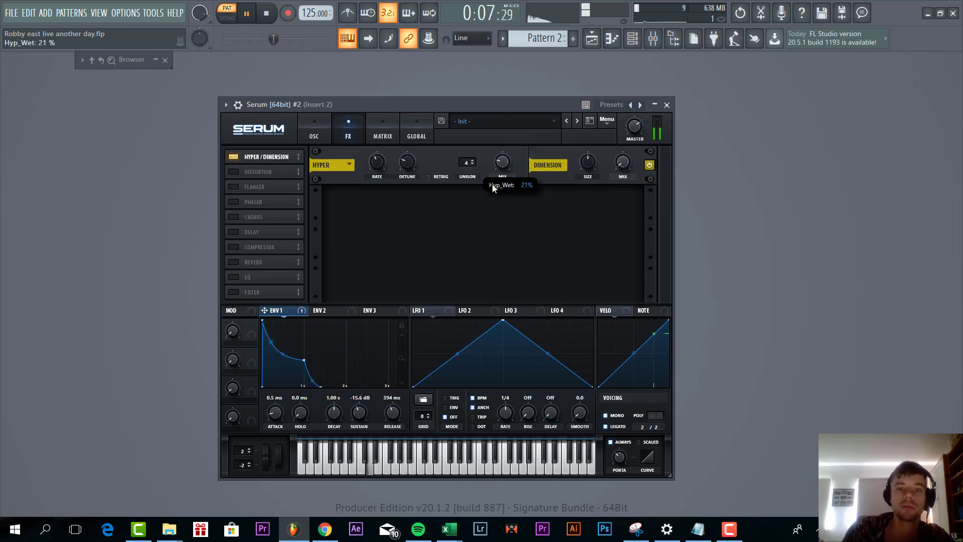
pyautogui.moveTo(623, 146)
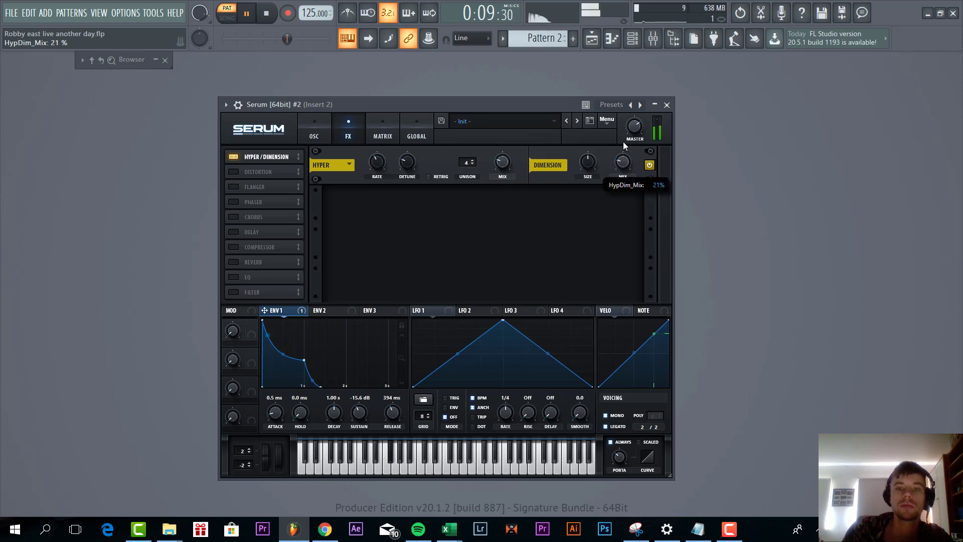
pyautogui.moveTo(589, 179)
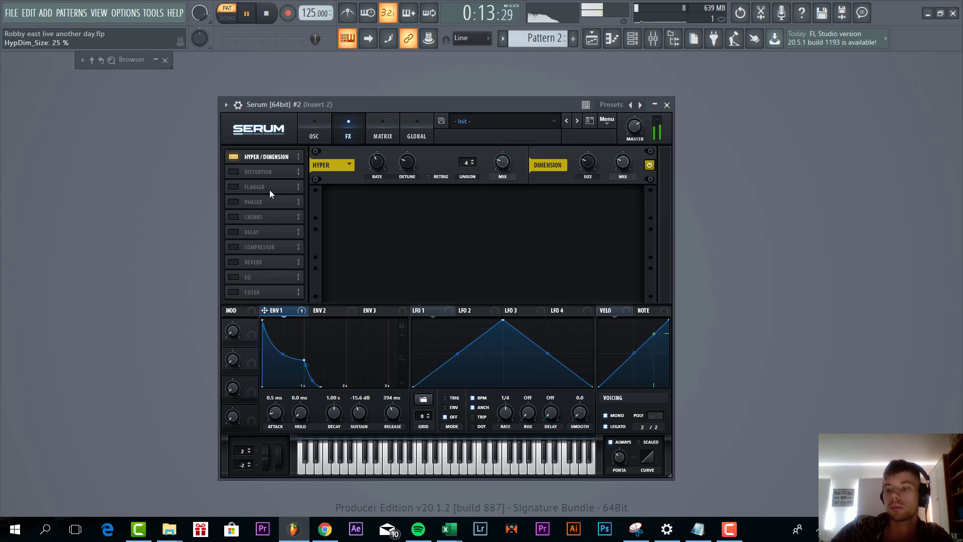
# Add HardClip distortion with its drive modulated by envelope 1 at 57
pyautogui.click(234, 172)
pyautogui.click(404, 207)
pyautogui.click(394, 250)
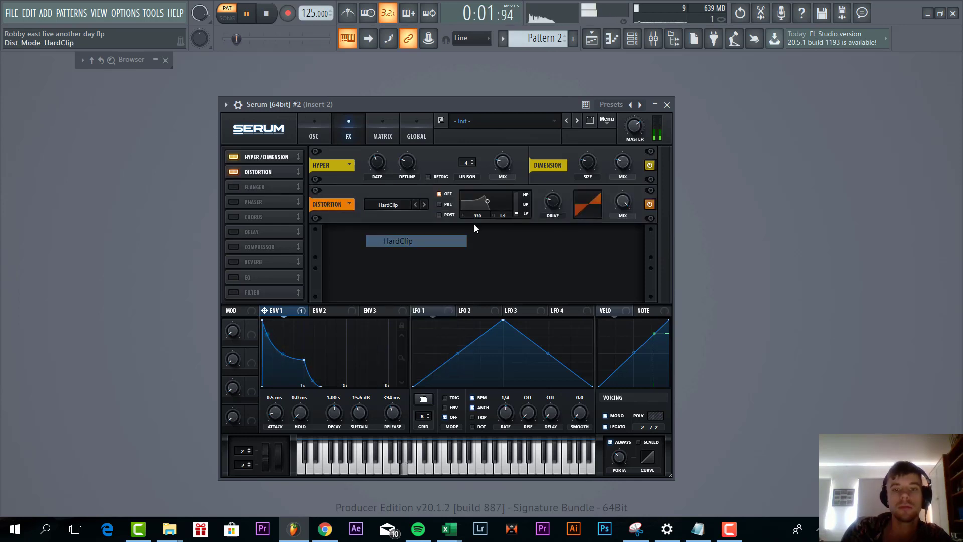
pyautogui.moveTo(555, 202)
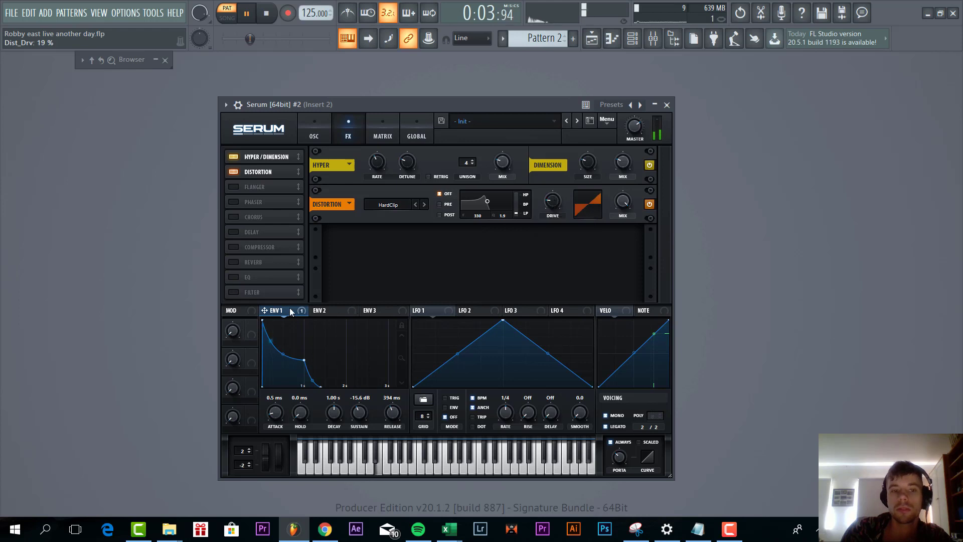
pyautogui.moveTo(555, 207); pyautogui.dragTo(553, 205)
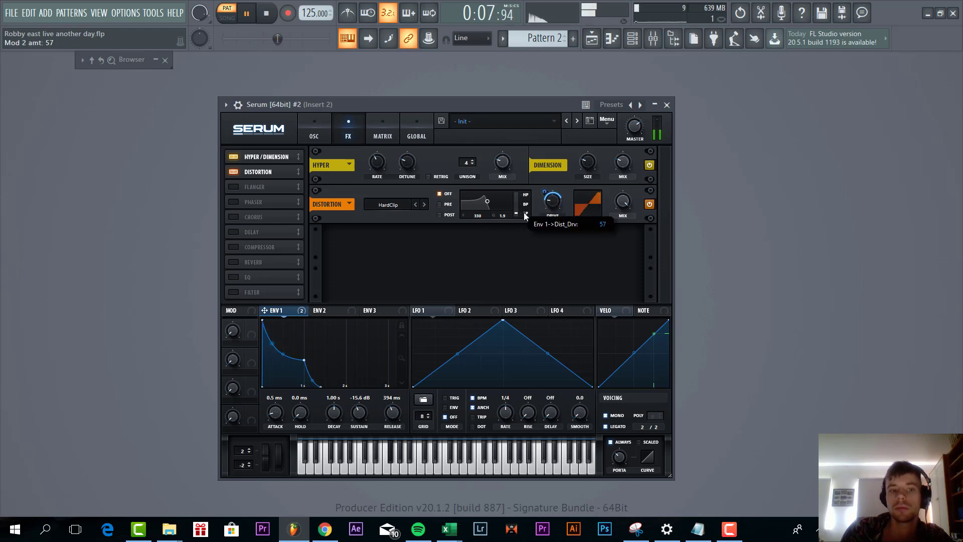
# Enable a multiband compressor and move it third in the effects chain
pyautogui.click(233, 247)
pyautogui.moveTo(238, 246); pyautogui.dragTo(265, 182)
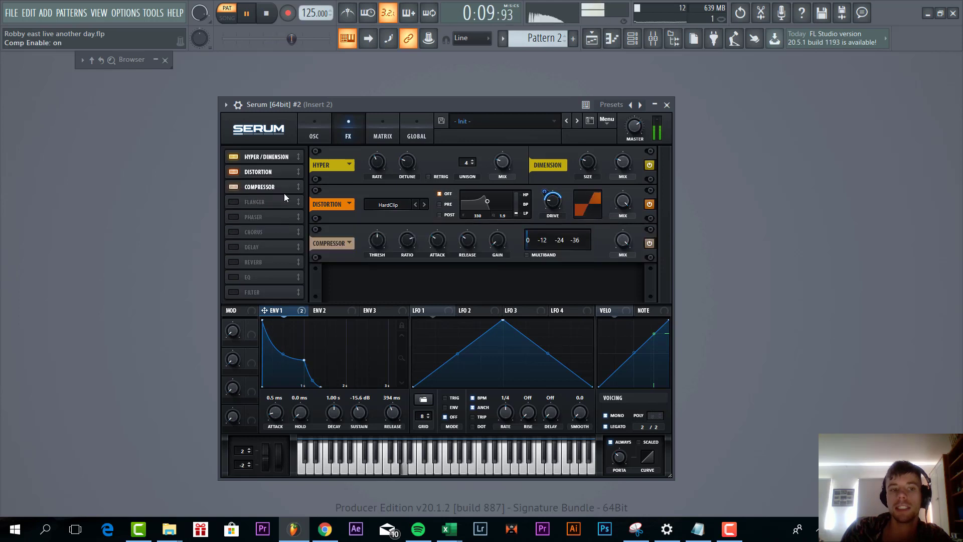
pyautogui.click(527, 255)
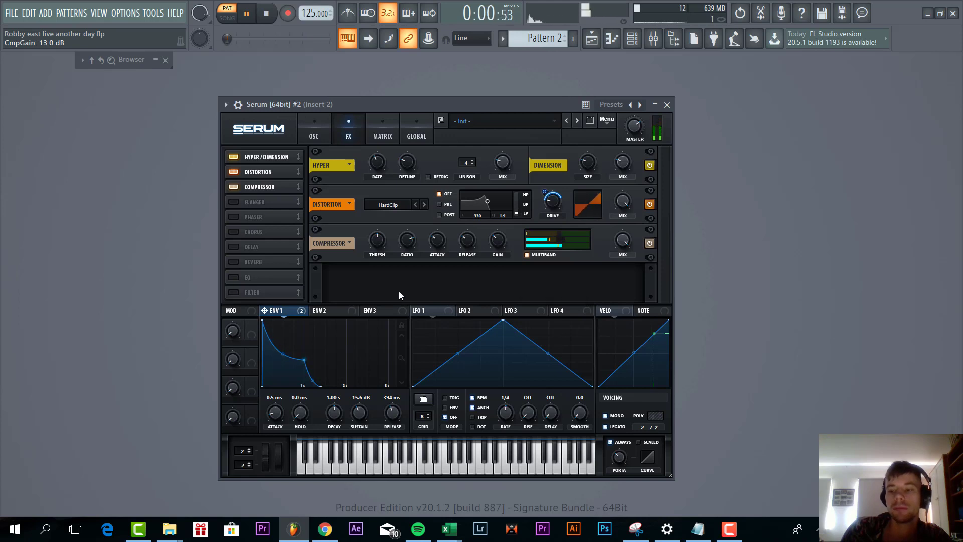
# Shape LFO 1 into a curved, retriggered 2-bar ramp modulating the distortion drive
pyautogui.click(426, 310)
pyautogui.moveTo(520, 311); pyautogui.dragTo(592, 320)
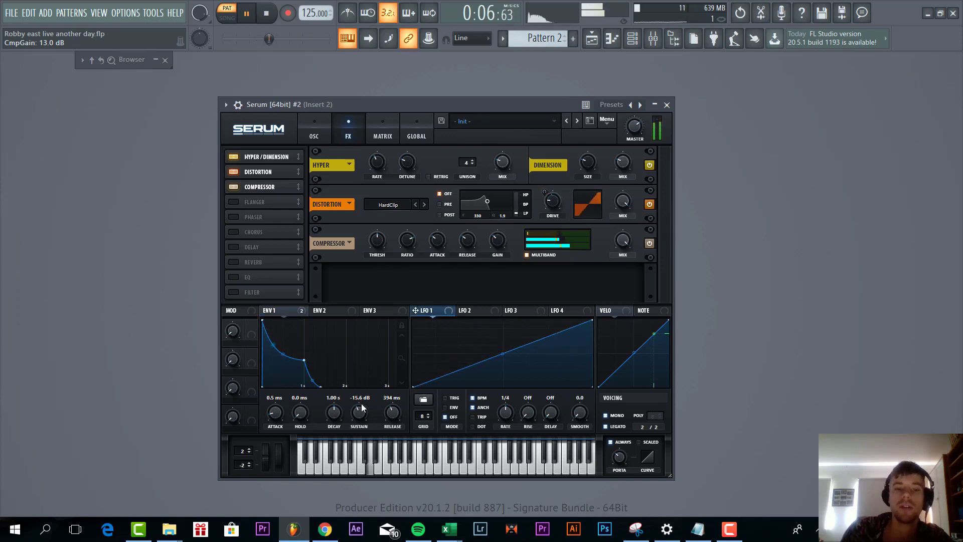
pyautogui.click(445, 398)
pyautogui.moveTo(505, 413)
pyautogui.mouseDown()
pyautogui.moveTo(492, 427)
pyautogui.moveTo(492, 408)
pyautogui.mouseUp()
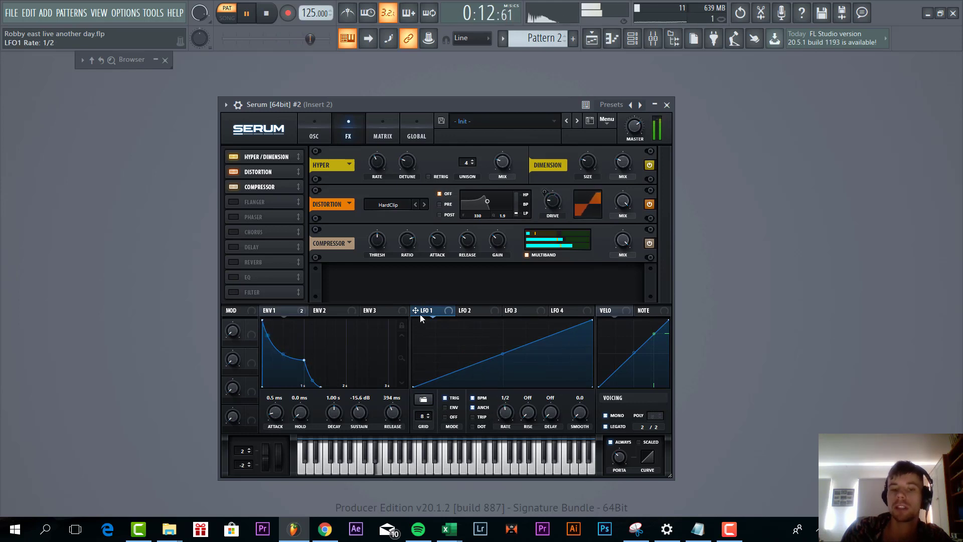
pyautogui.moveTo(487, 240); pyautogui.dragTo(541, 205)
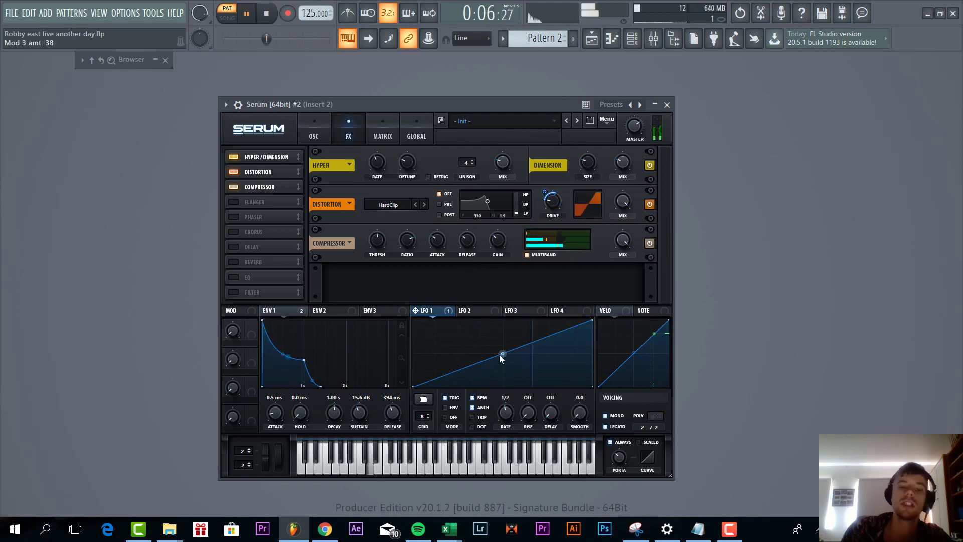
pyautogui.moveTo(498, 354); pyautogui.dragTo(501, 348)
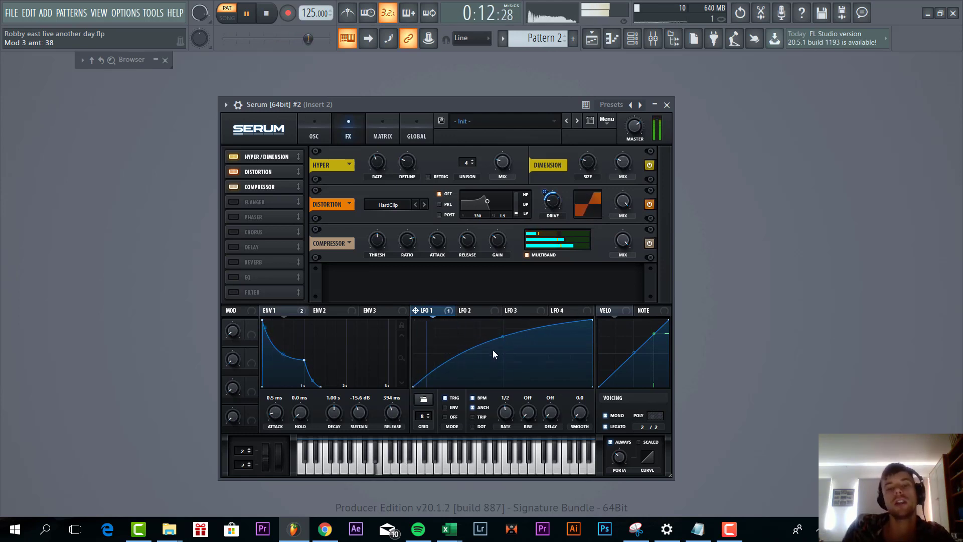
# Audition the patch on C4 and raise envelope 1 sustain to -14.7 dB
pyautogui.press('space')
pyautogui.press('z')
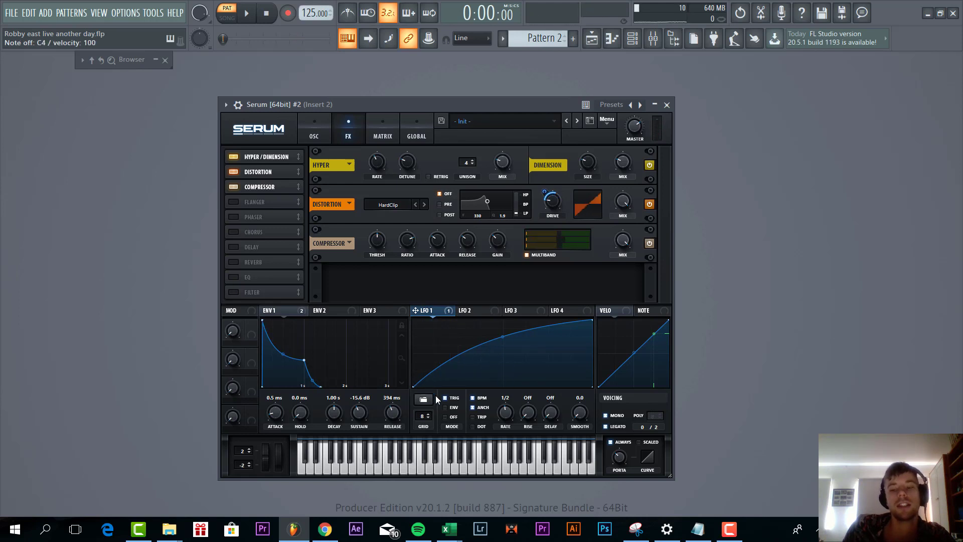
pyautogui.press('z')
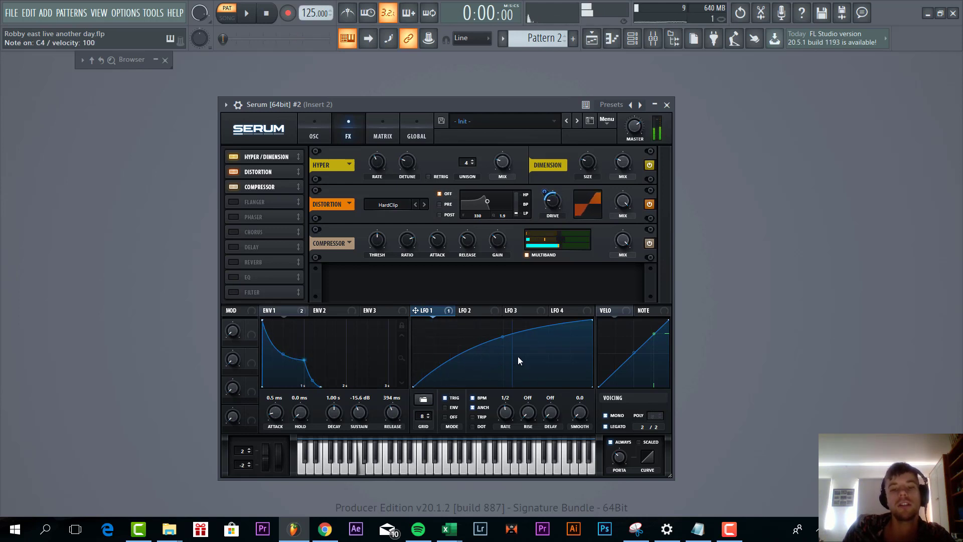
pyautogui.press('z')
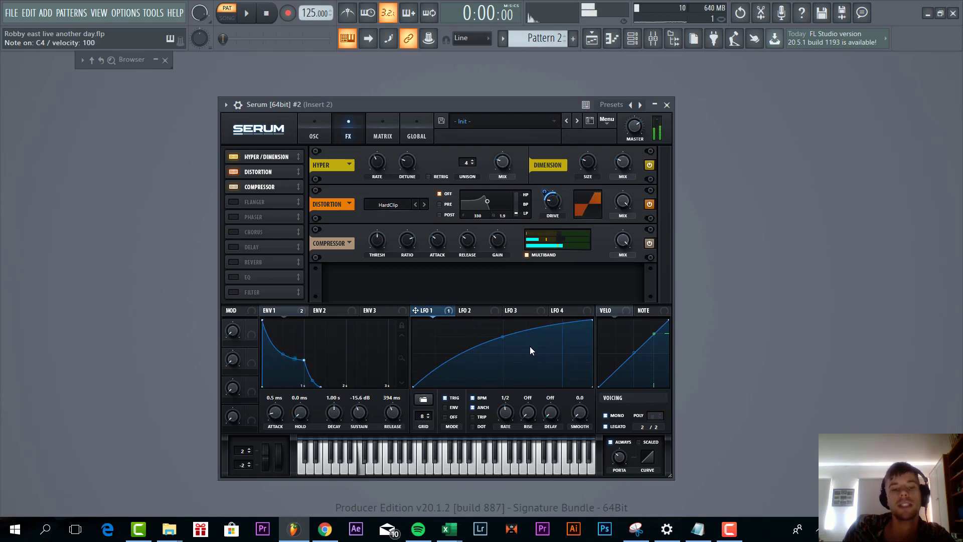
pyautogui.scroll(1, 364, 414)
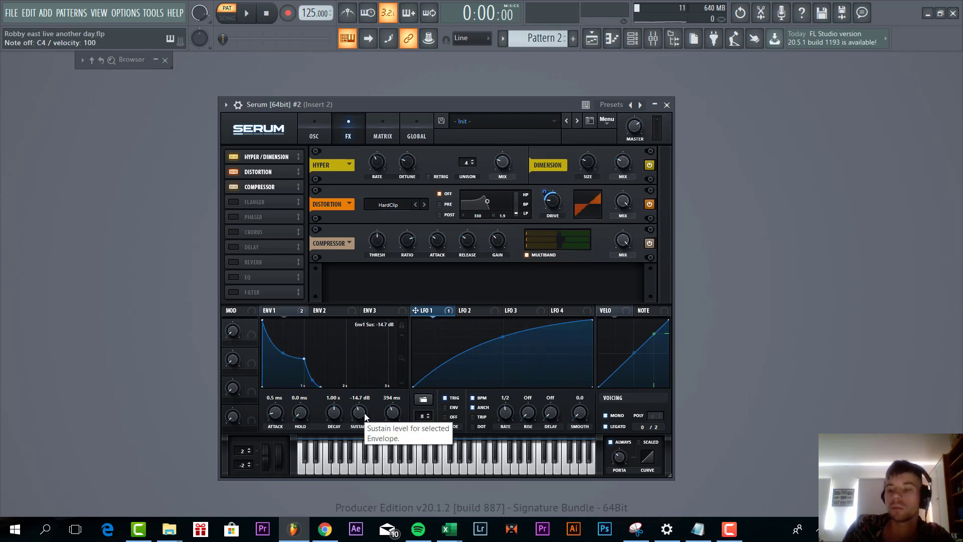
pyautogui.press('space')
# Turn on the EQ and route envelope 1 to its high-band gain
pyautogui.click(240, 273)
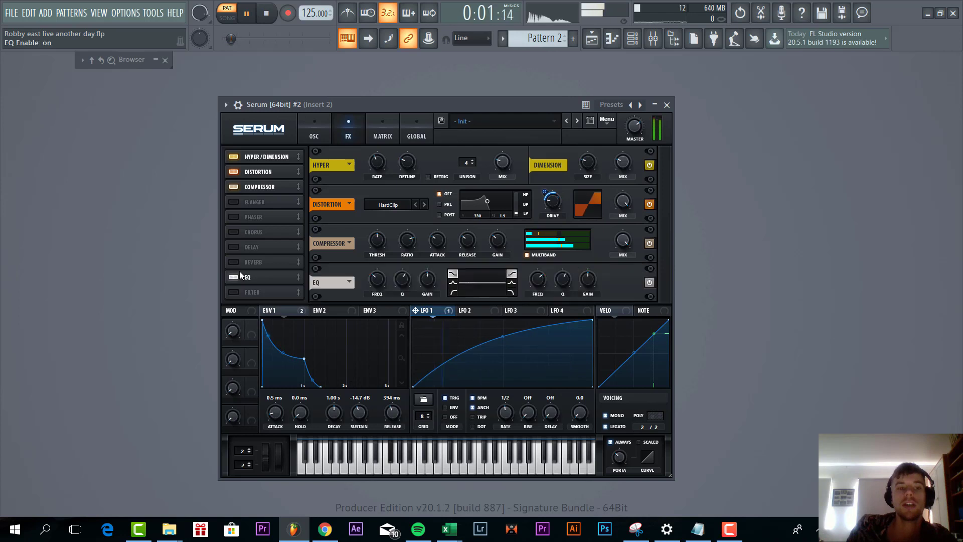
pyautogui.scroll(2, 593, 276)
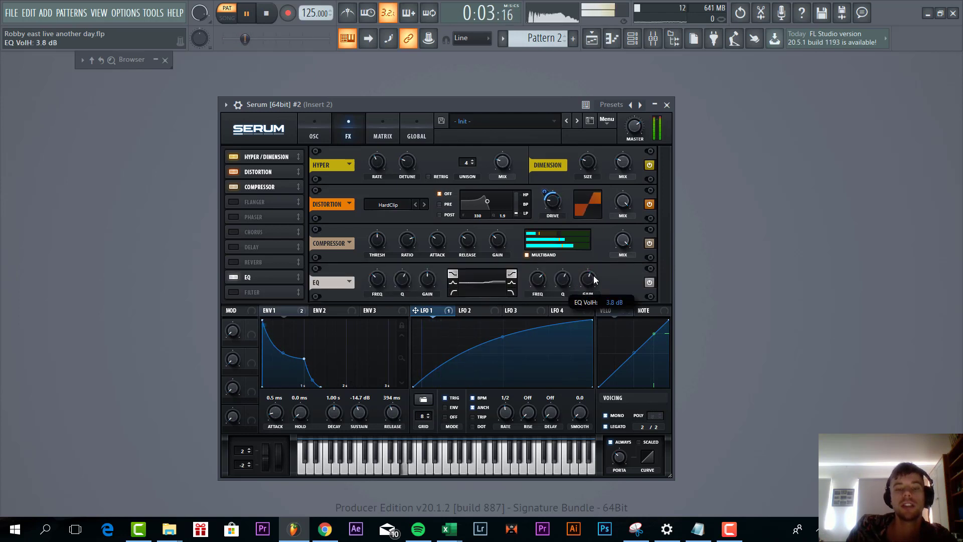
pyautogui.scroll(-5, 594, 276)
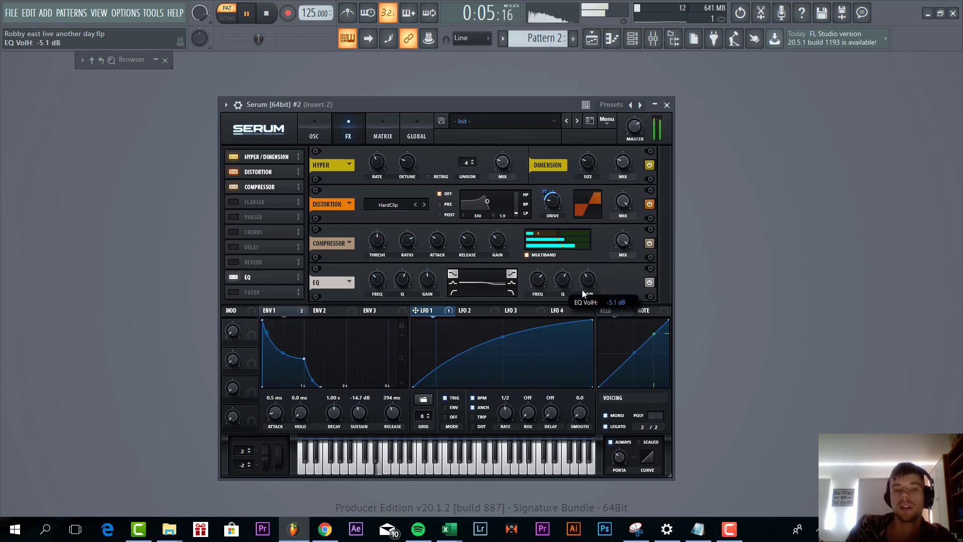
pyautogui.moveTo(281, 314); pyautogui.dragTo(535, 296)
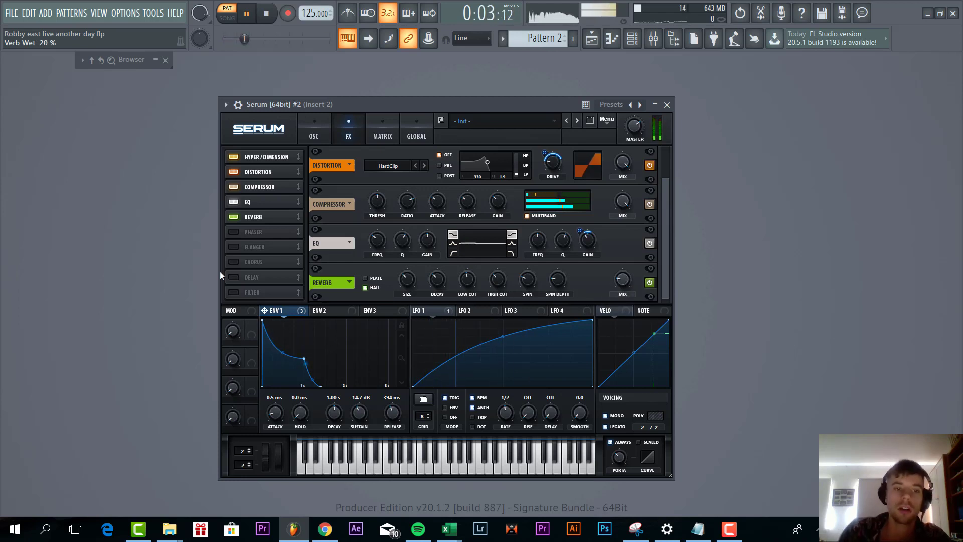
# Add chorus right after the reverb with a lowered wet mix
pyautogui.click(233, 262)
pyautogui.moveTo(251, 262); pyautogui.dragTo(253, 233)
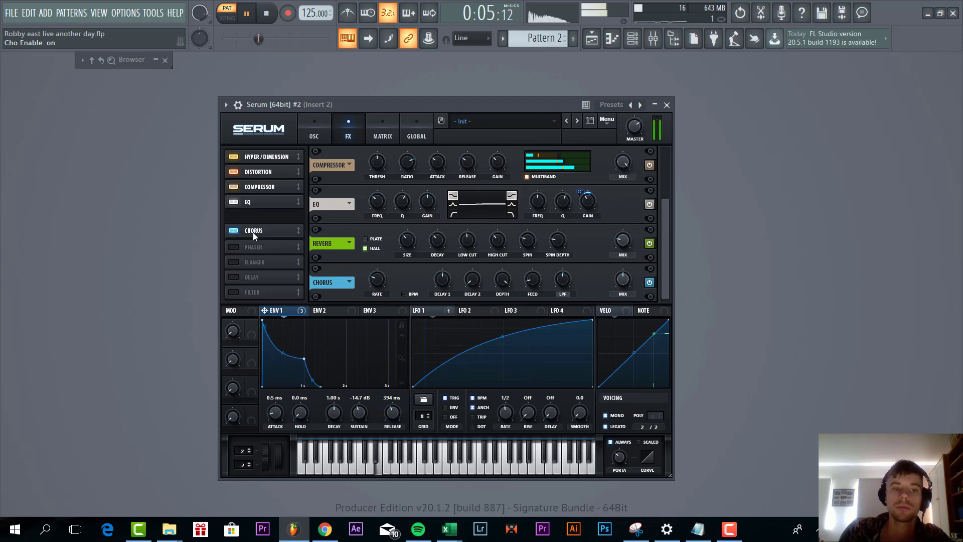
pyautogui.moveTo(620, 290); pyautogui.dragTo(590, 297)
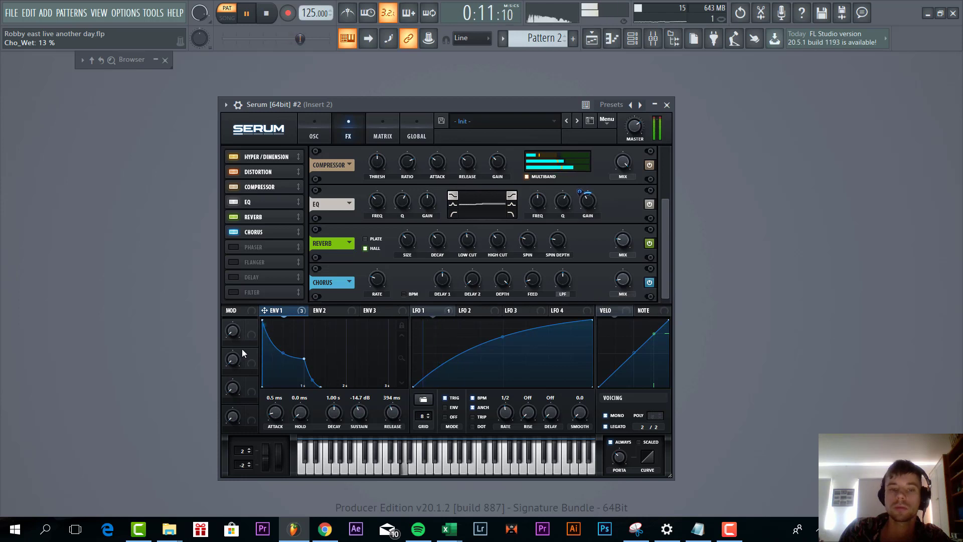
# Add an MG Low 24 filter at about 137 Hz, cutoff modulated fully by Env 1 and LFO 1
pyautogui.click(248, 294)
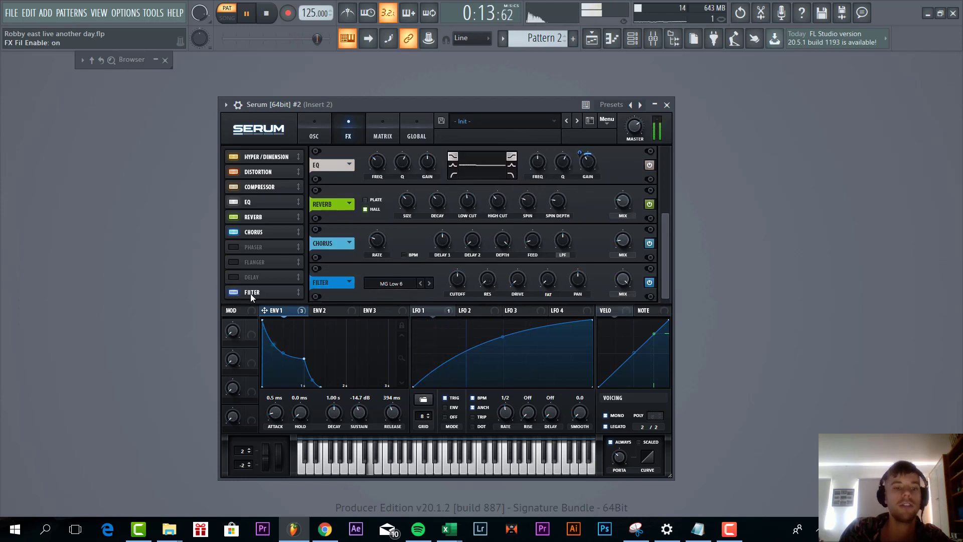
pyautogui.click(429, 284)
pyautogui.click(429, 283)
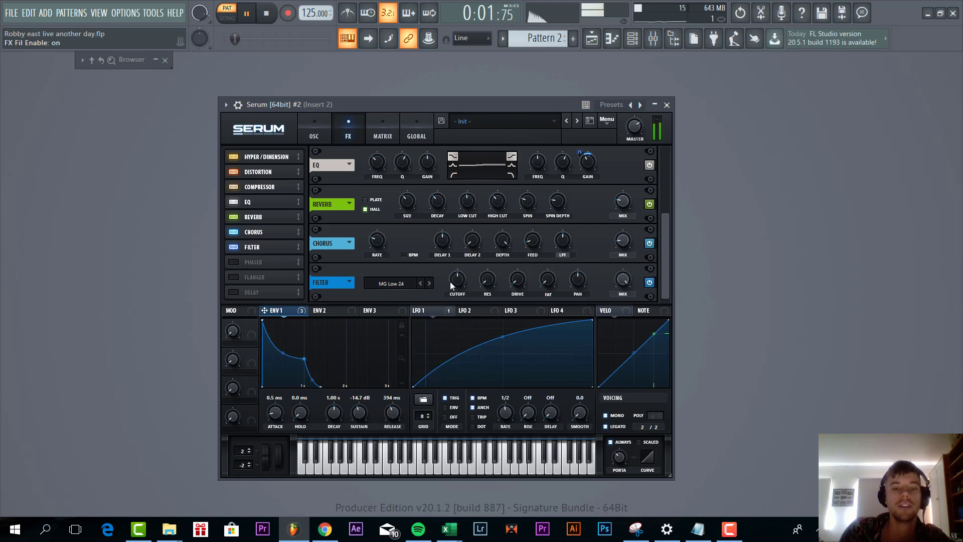
pyautogui.moveTo(451, 286); pyautogui.dragTo(333, 298)
pyautogui.moveTo(449, 278); pyautogui.dragTo(448, 277)
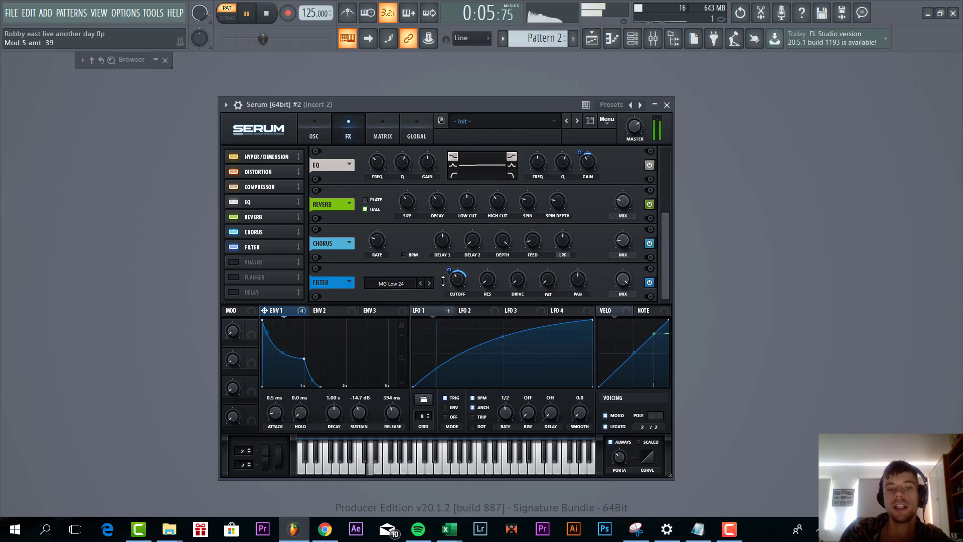
pyautogui.moveTo(444, 276); pyautogui.dragTo(455, 198)
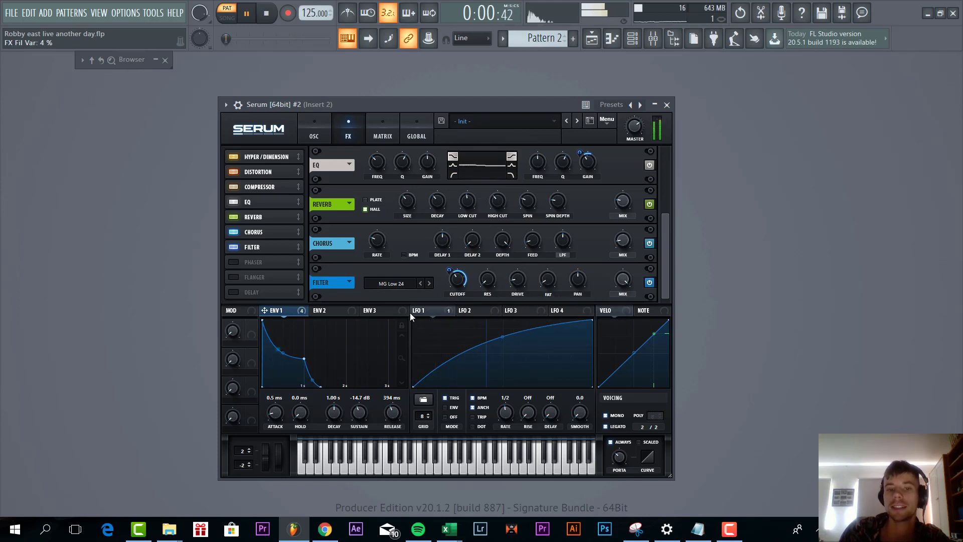
pyautogui.moveTo(415, 311); pyautogui.dragTo(457, 285)
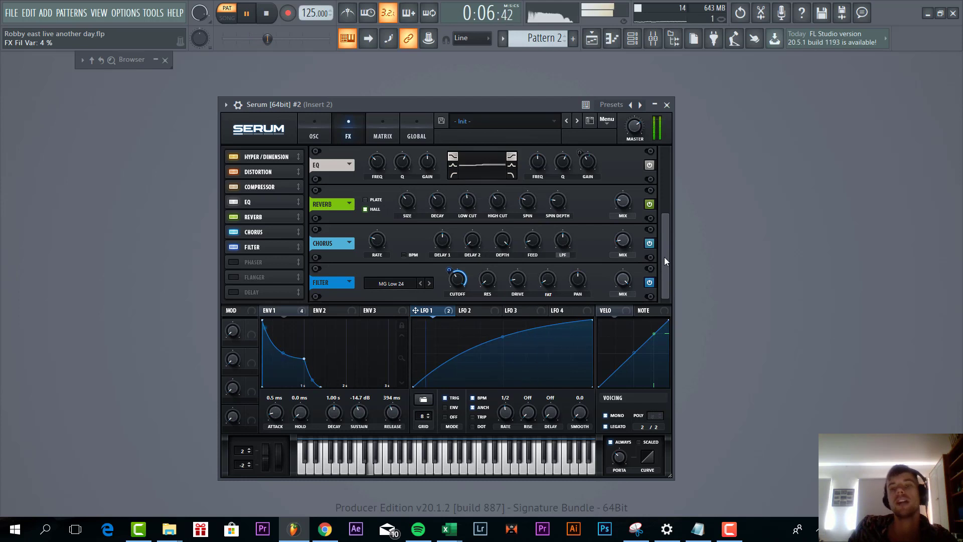
pyautogui.moveTo(664, 256); pyautogui.dragTo(630, 369)
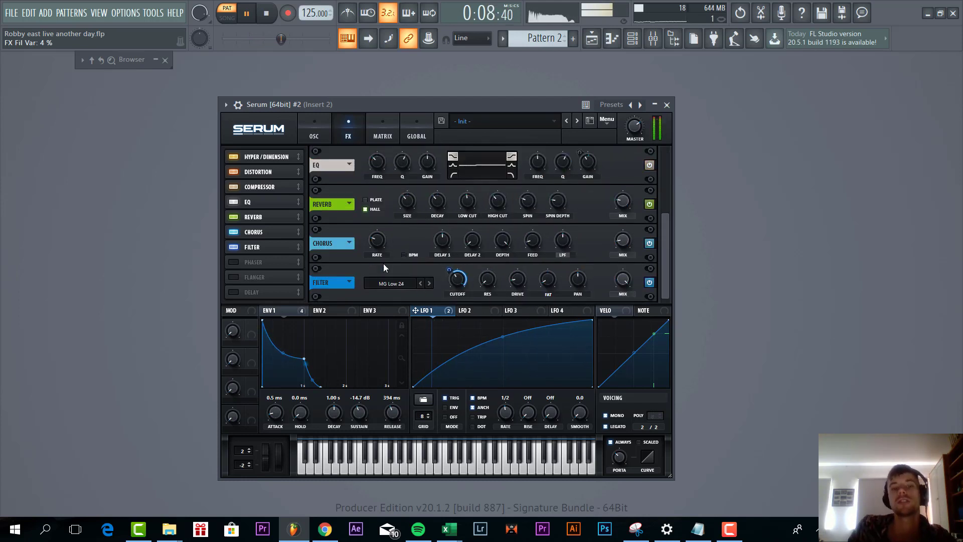
pyautogui.moveTo(663, 244); pyautogui.dragTo(374, 135)
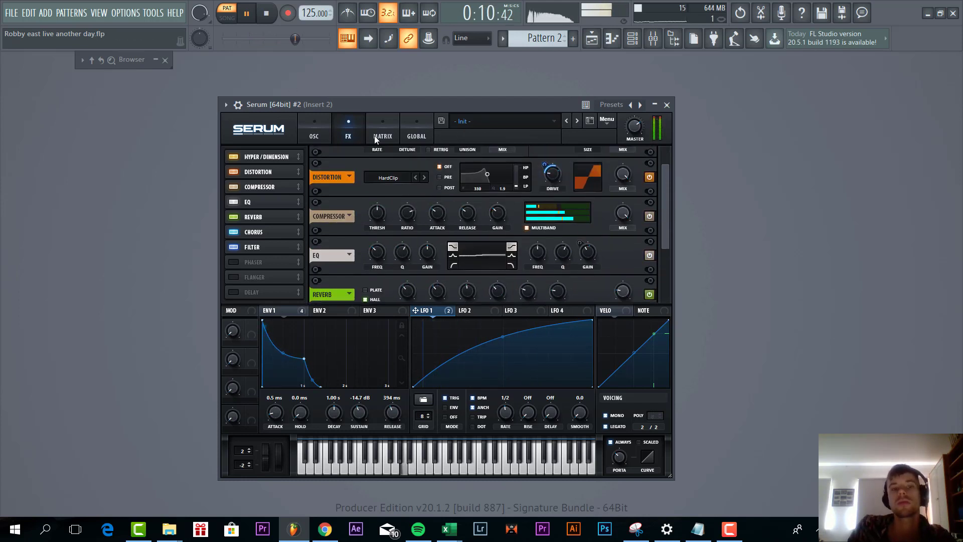
# Raise envelope 1 sustain to -12.0 dB, then play the song from bar 9 in the Playlist and stop
pyautogui.click(325, 136)
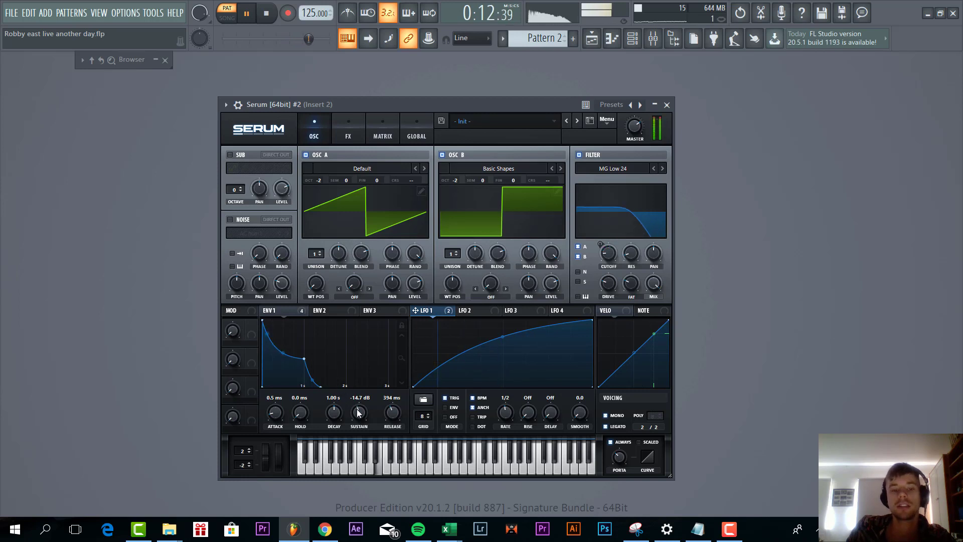
pyautogui.moveTo(359, 415); pyautogui.dragTo(359, 410)
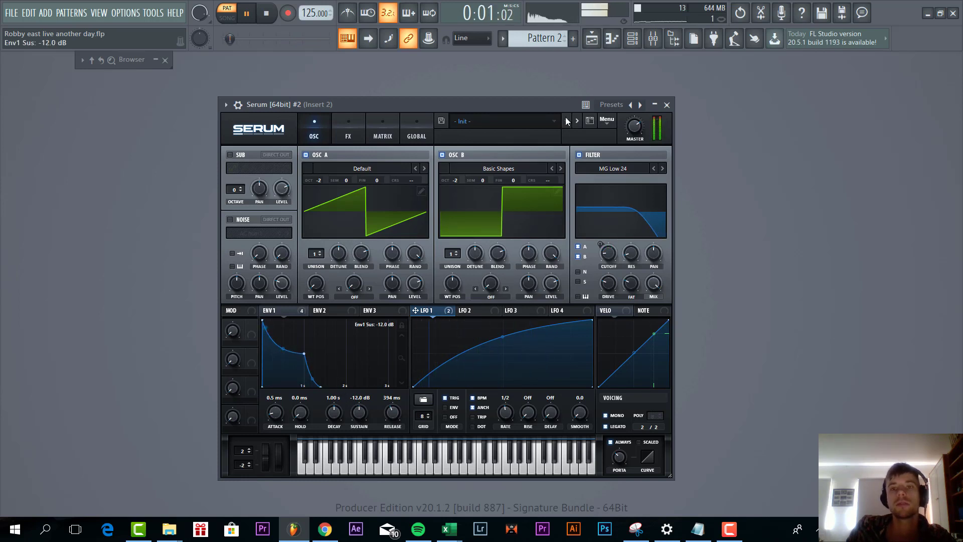
pyautogui.press('F5')
pyautogui.scroll(-3, 366, 301)
pyautogui.click(370, 101)
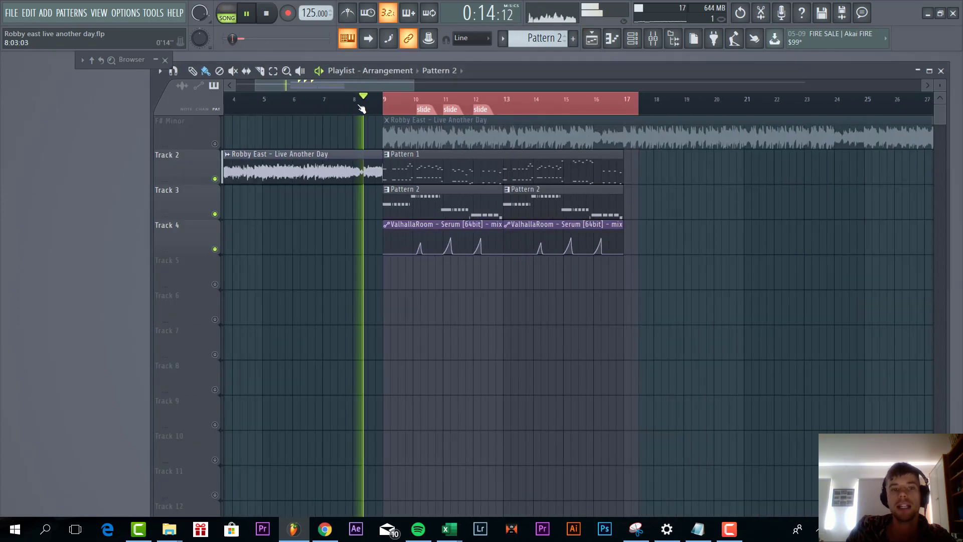
pyautogui.scroll(2, 424, 329)
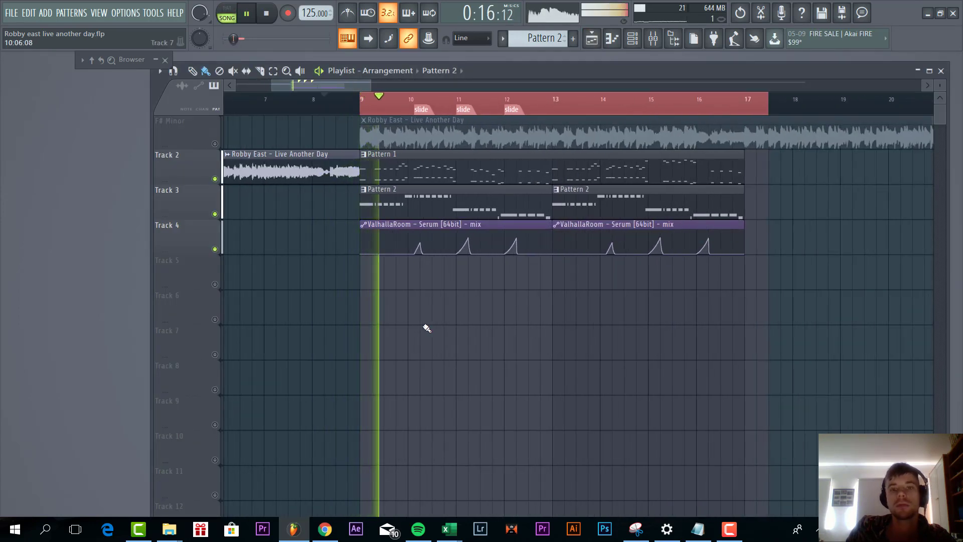
pyautogui.press('F5')
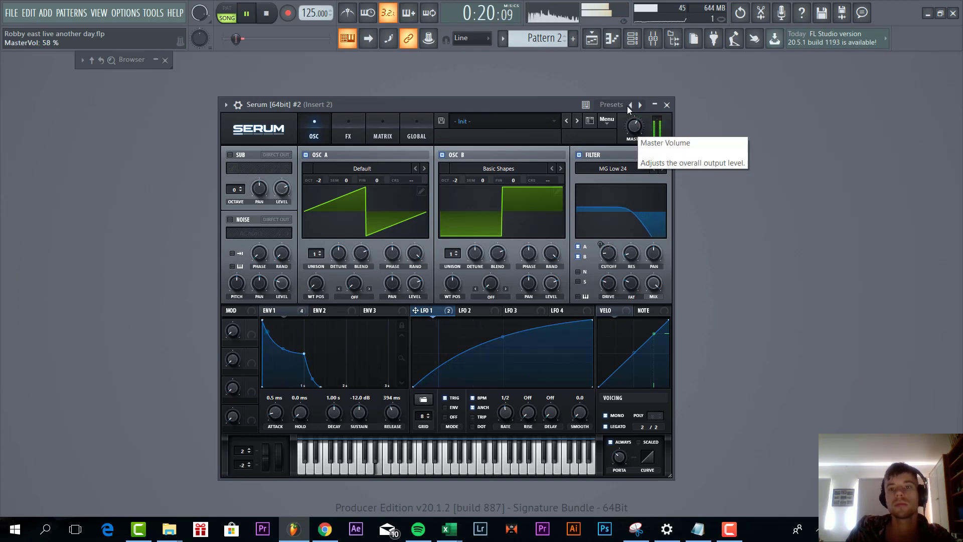
pyautogui.press('F5')
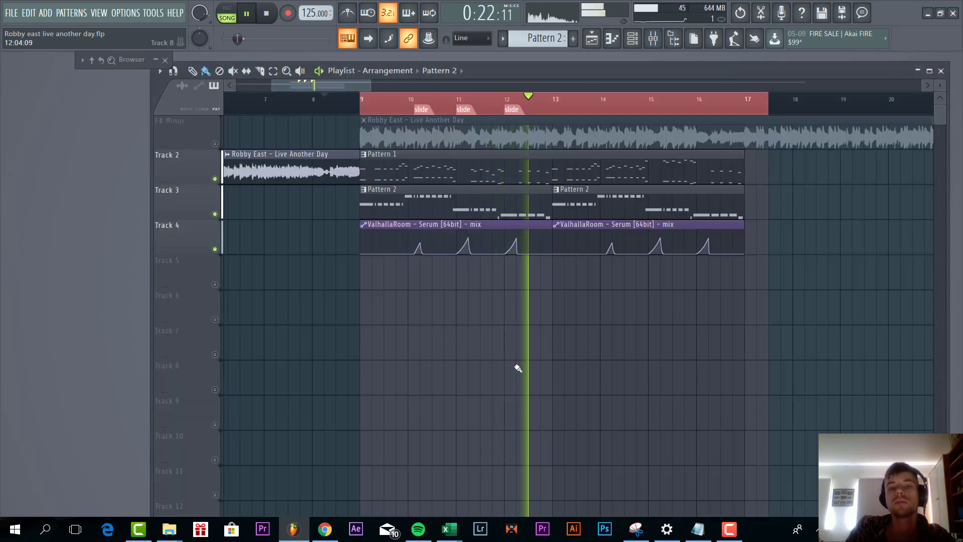
pyautogui.press('space')
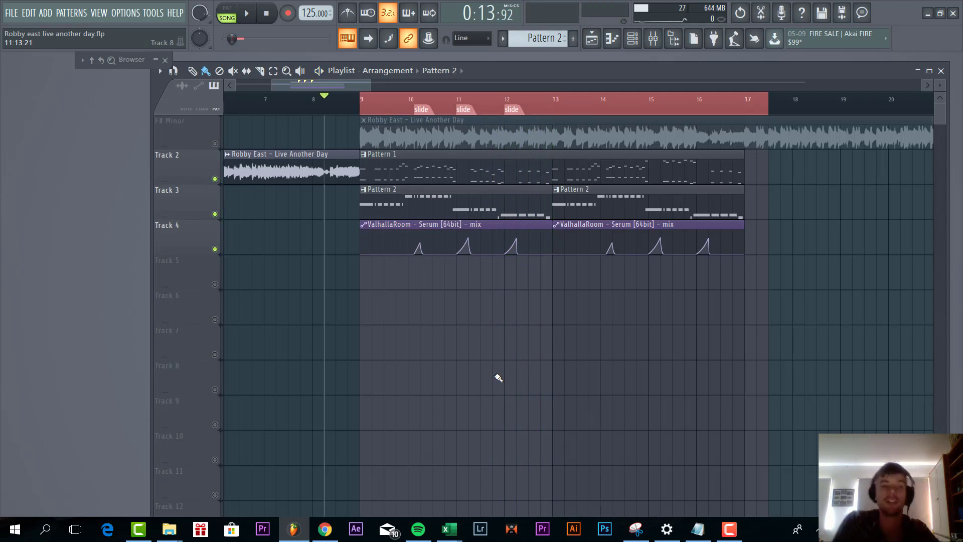